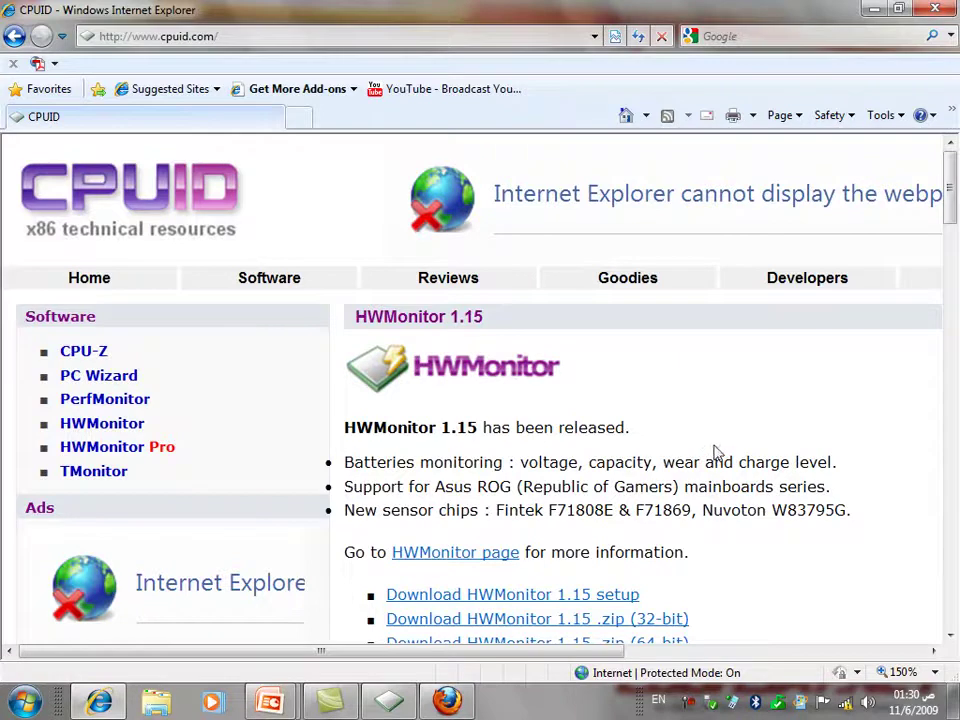
Look through the CPUID home page for the HWMonitor, PC Wizard, TMonitor and HWMonitor Pro releases and download options
{"action": "scroll", "coordinate": [640, 415], "scroll_direction": "down", "scroll_amount": 1}
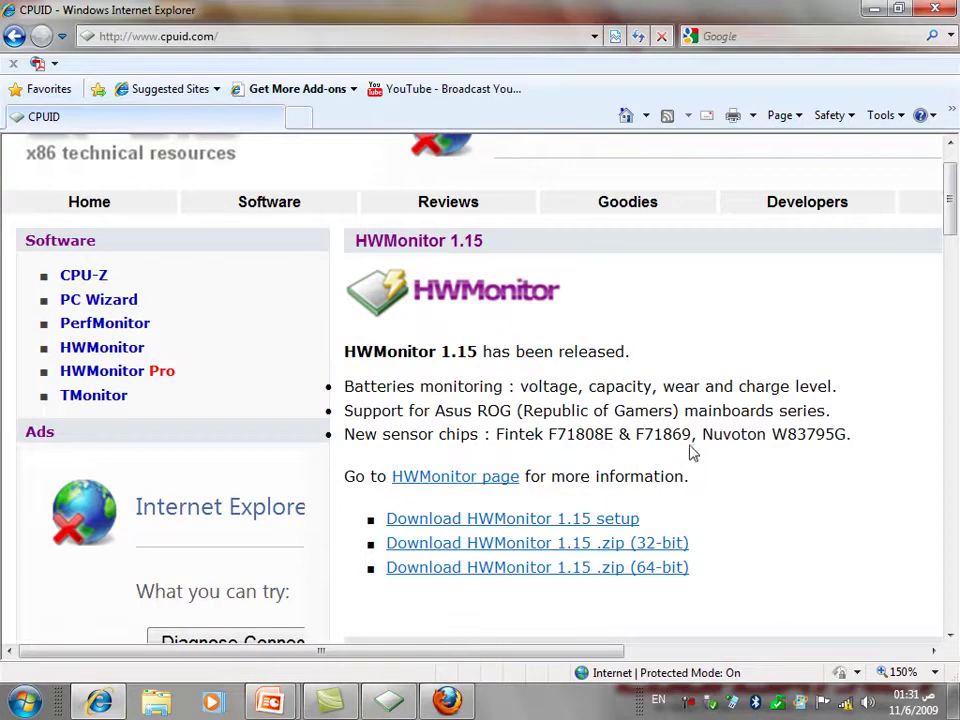
{"action": "scroll", "coordinate": [659, 444], "scroll_direction": "down", "scroll_amount": 10}
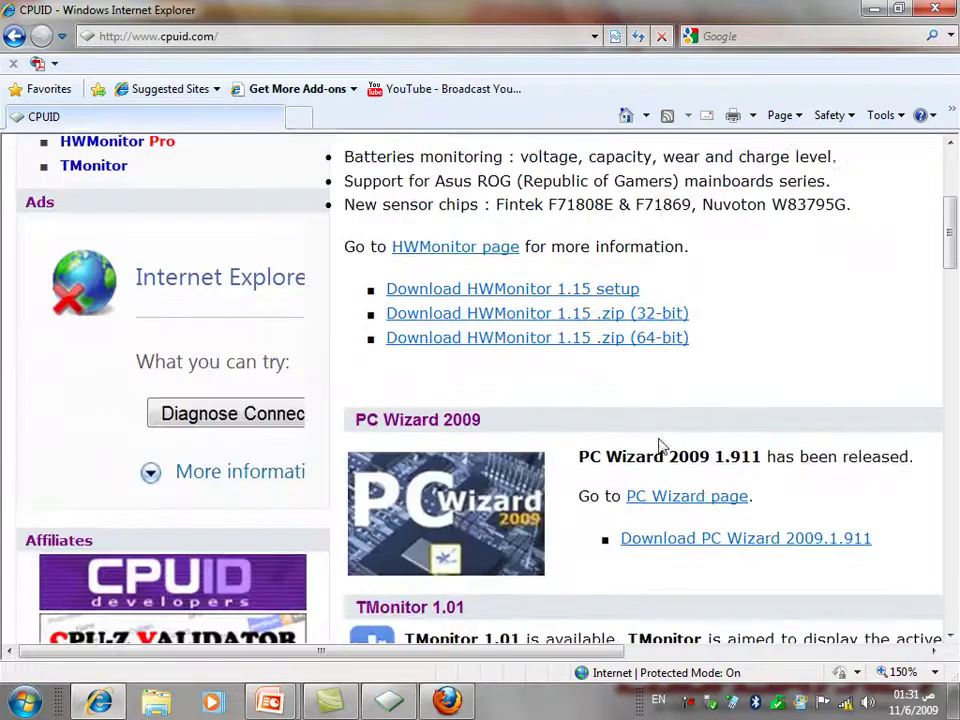
{"action": "scroll", "coordinate": [659, 448], "scroll_direction": "down", "scroll_amount": 7}
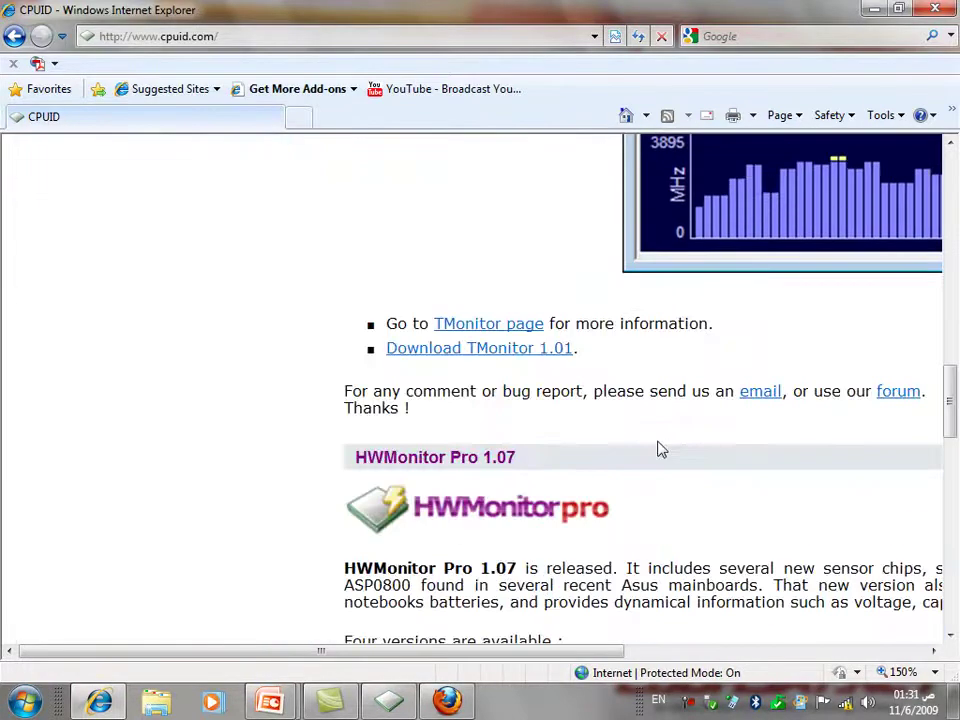
{"action": "scroll", "coordinate": [659, 446], "scroll_direction": "down", "scroll_amount": 1}
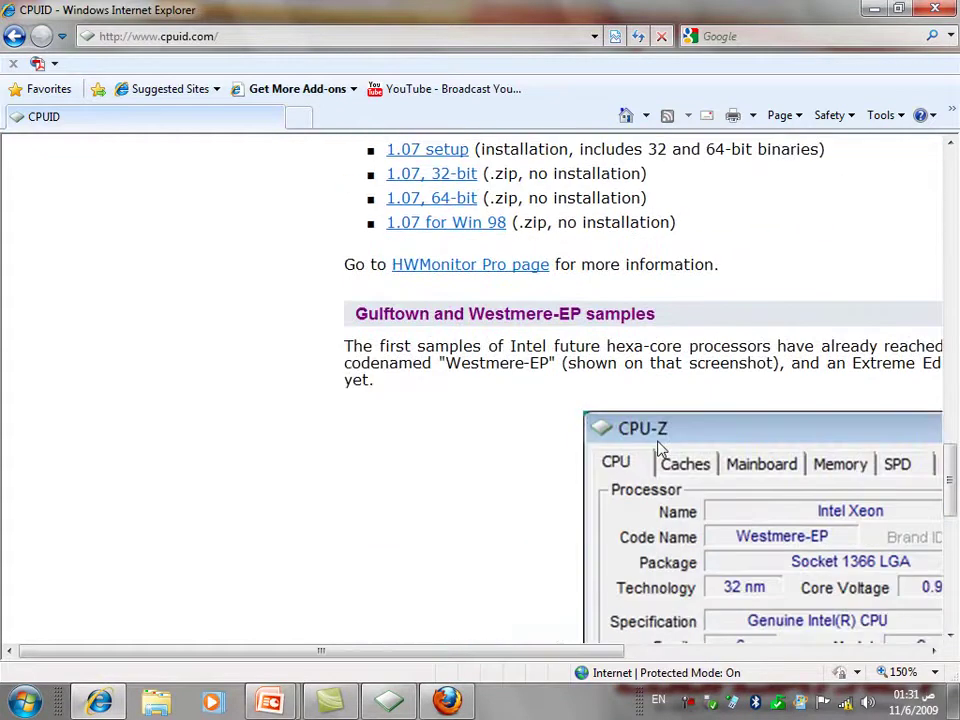
{"action": "scroll", "coordinate": [651, 449], "scroll_direction": "up", "scroll_amount": 1}
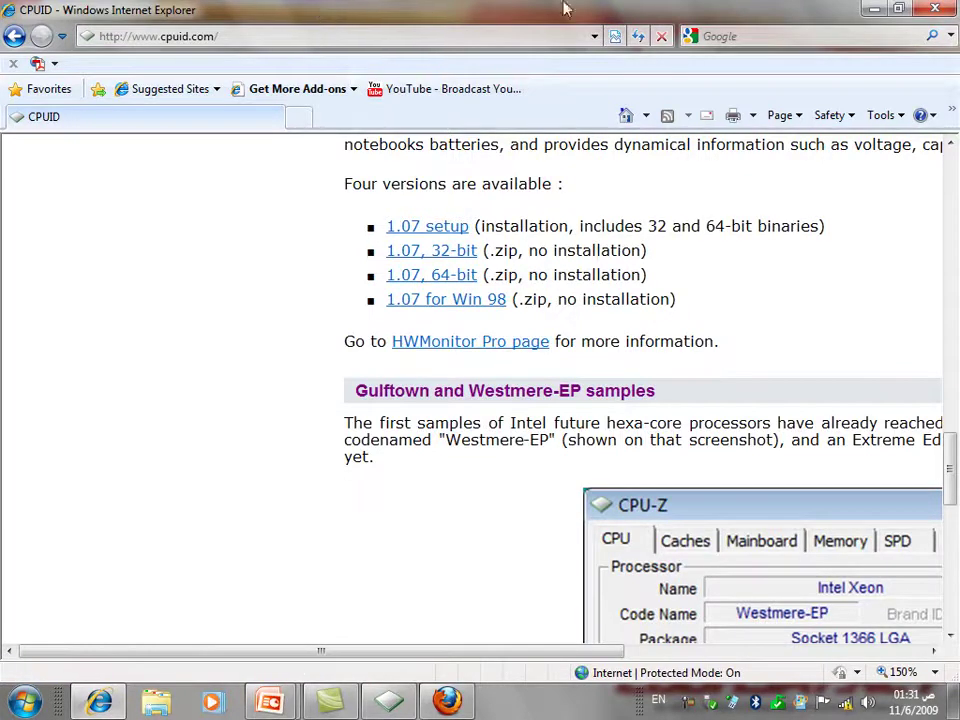
End the slide show, discard its ink annotations, and clear the desktop of all open windows except CPU-Z
{"action": "left_click", "coordinate": [869, 10]}
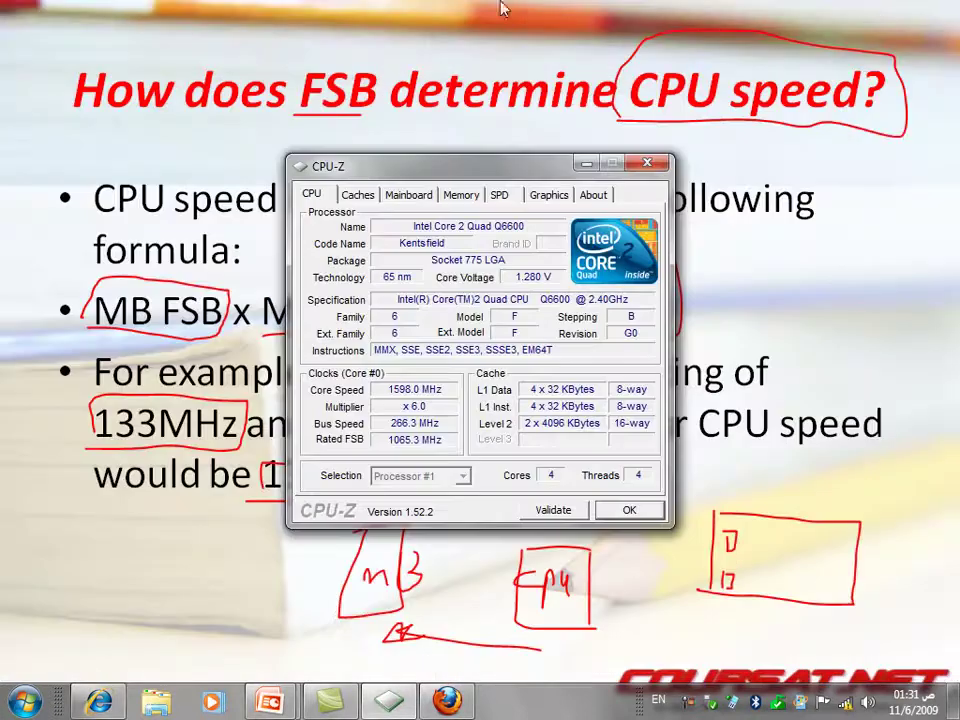
{"action": "left_click", "coordinate": [533, 40]}
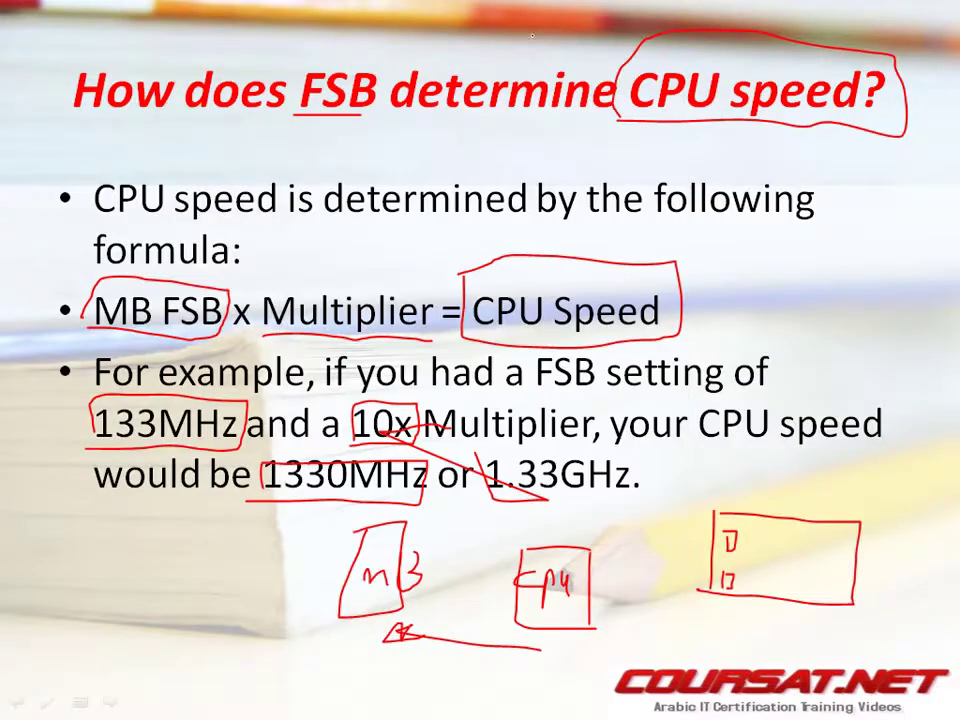
{"action": "key", "text": "Escape"}
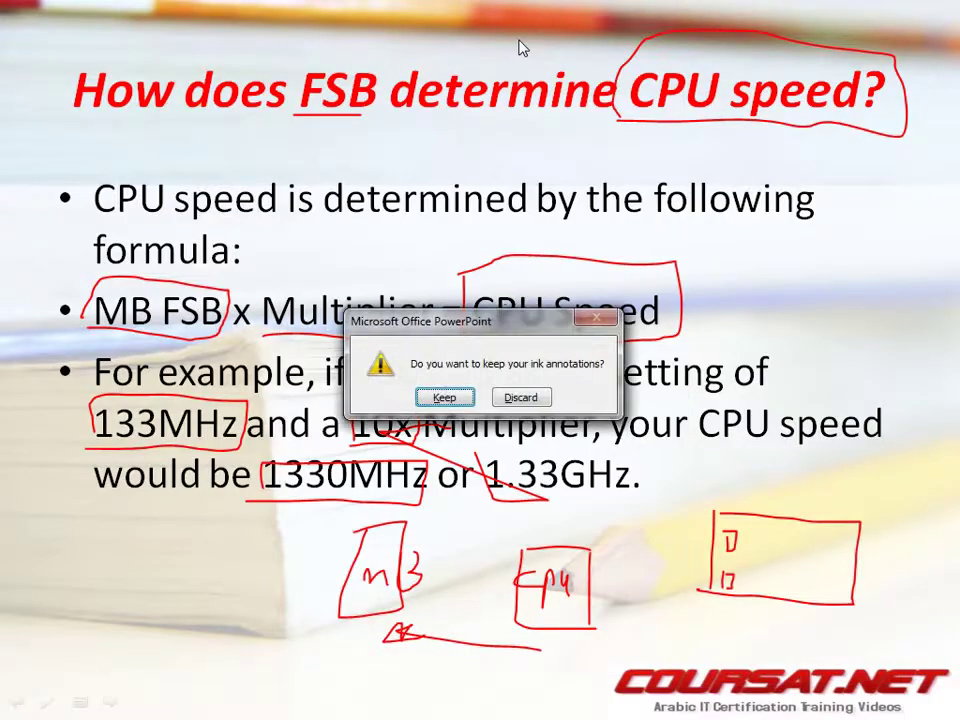
{"action": "left_click", "coordinate": [527, 400]}
{"action": "left_click", "coordinate": [869, 10]}
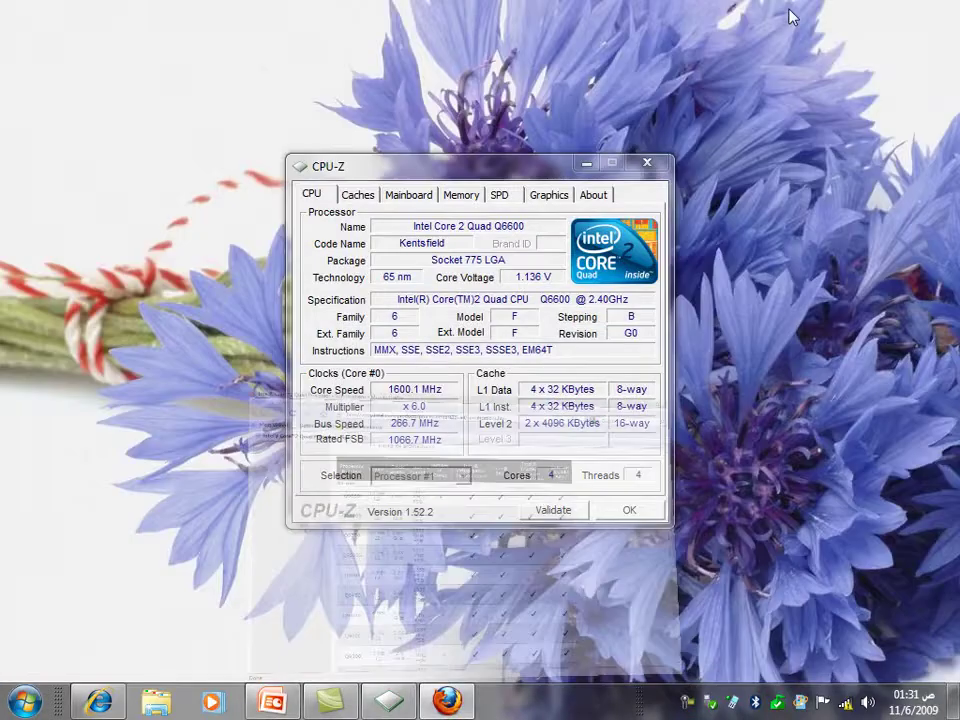
View the contents of the cpuz64_152 archive in the personal Downloads folder, closing the archive and folder windows when done
{"action": "mouse_move", "coordinate": [448, 8]}
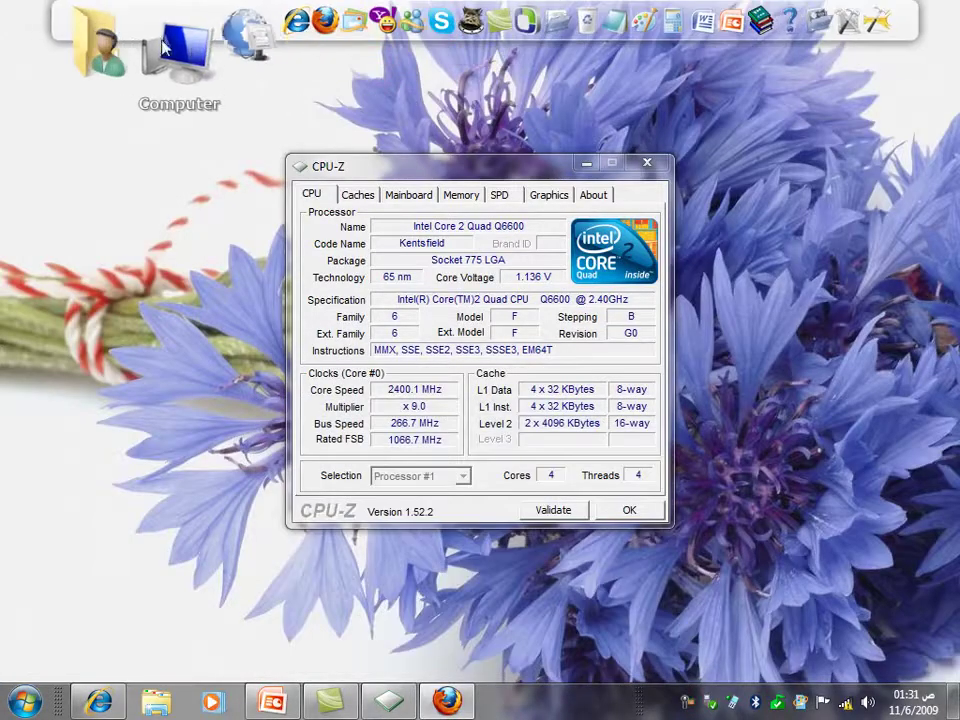
{"action": "double_click", "coordinate": [145, 47]}
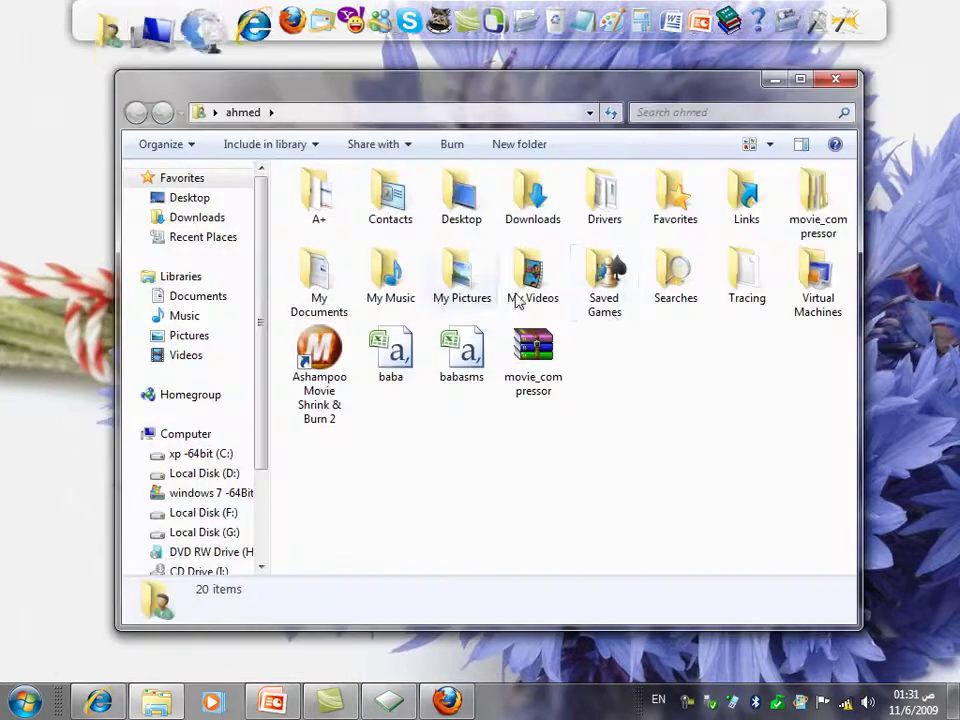
{"action": "double_click", "coordinate": [531, 212]}
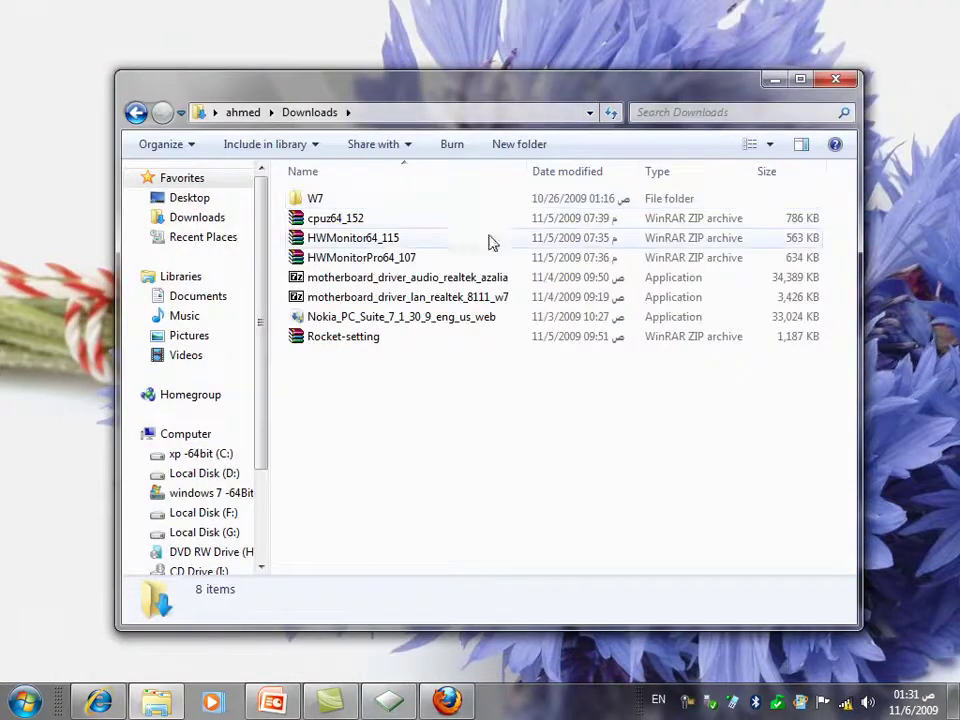
{"action": "double_click", "coordinate": [350, 220]}
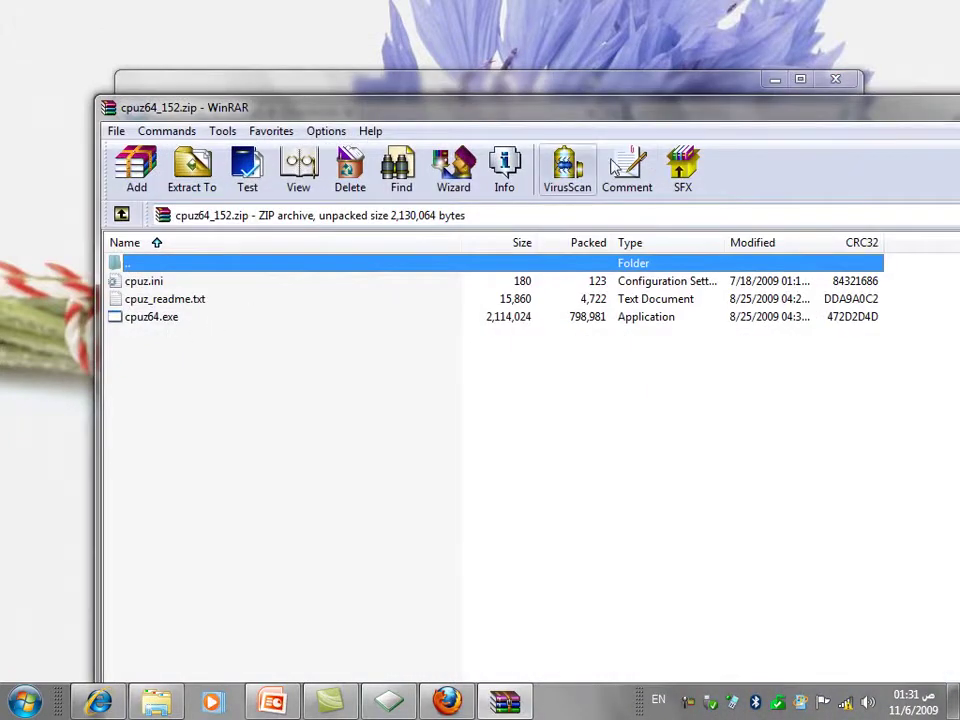
{"action": "left_click_drag", "start_coordinate": [649, 113], "coordinate": [450, 130]}
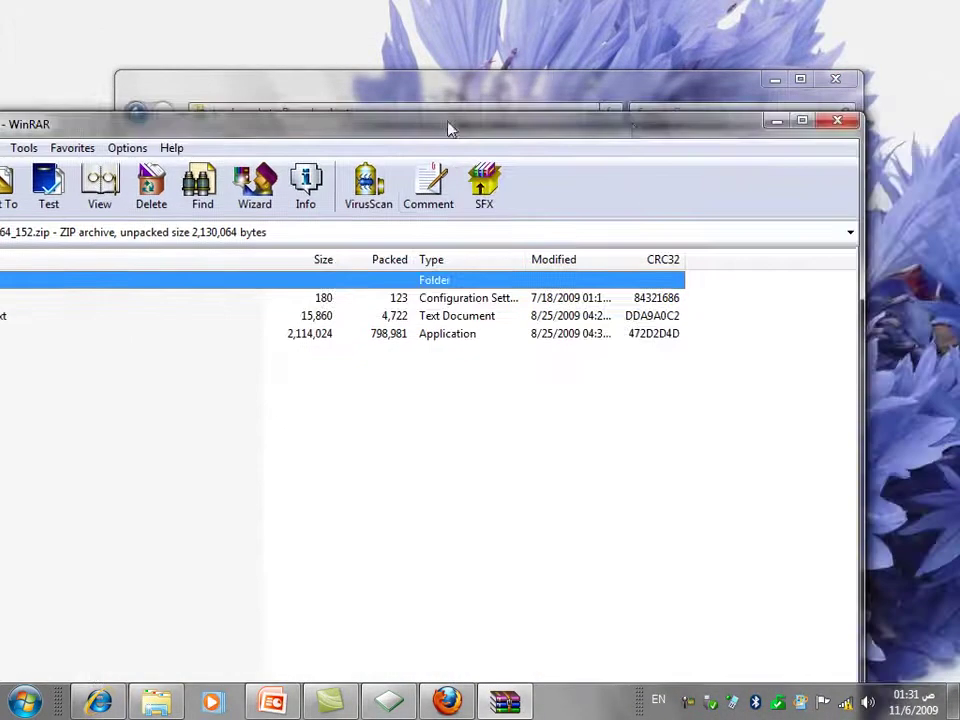
{"action": "left_click", "coordinate": [837, 121]}
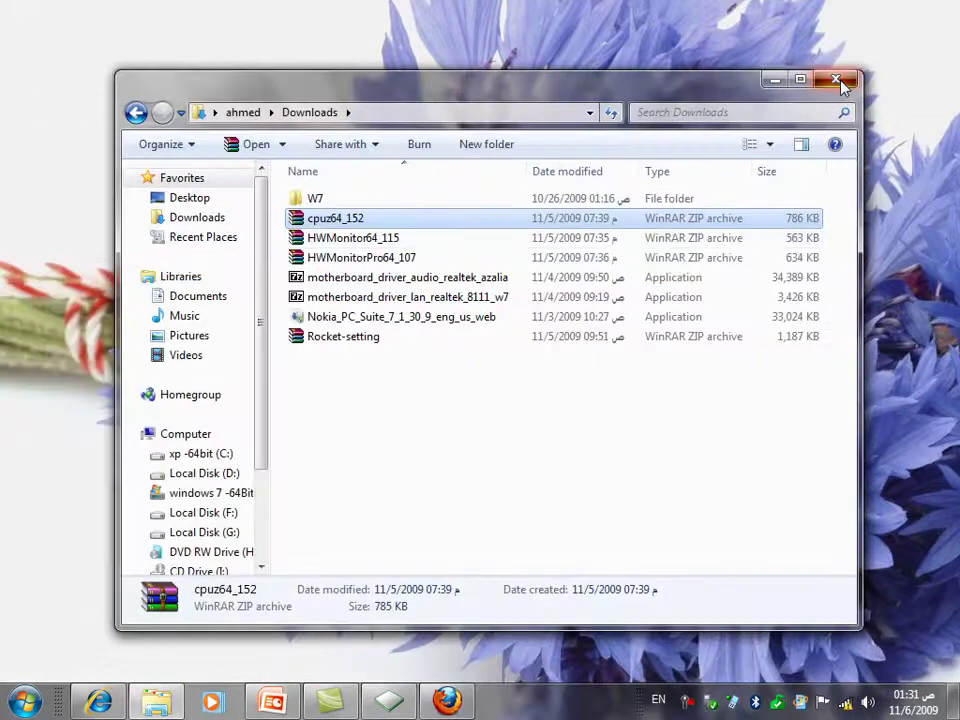
{"action": "left_click", "coordinate": [838, 81]}
Switch to Firefox and find the Q6600 row in Intel's Core 2 Quad specifications table, checking its cache and clock speed
{"action": "left_click_drag", "start_coordinate": [457, 171], "coordinate": [476, 119]}
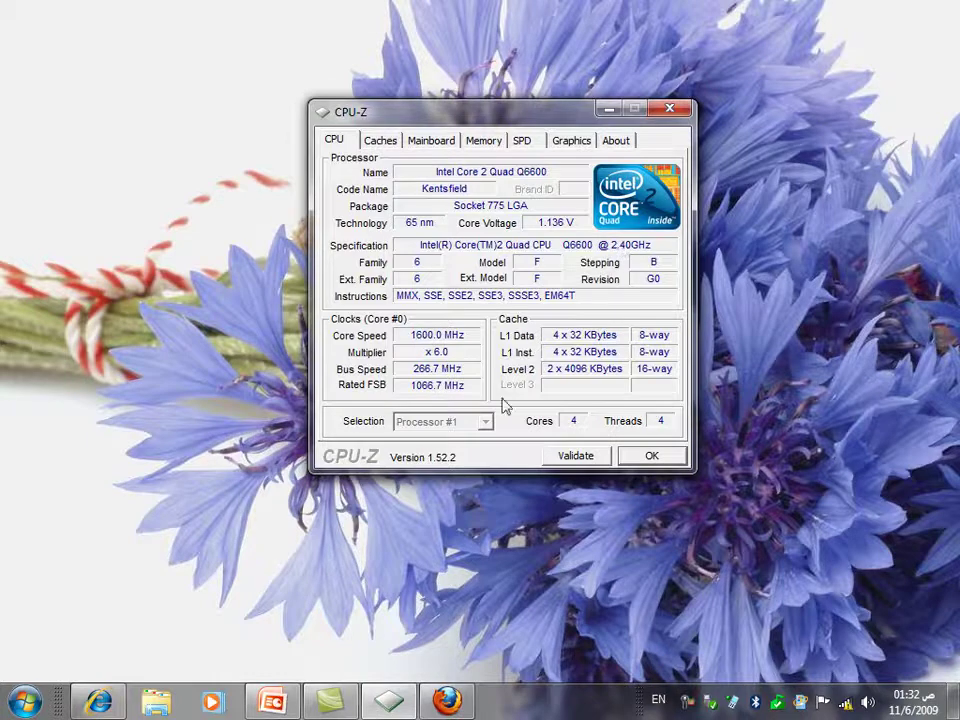
{"action": "left_click", "coordinate": [98, 700]}
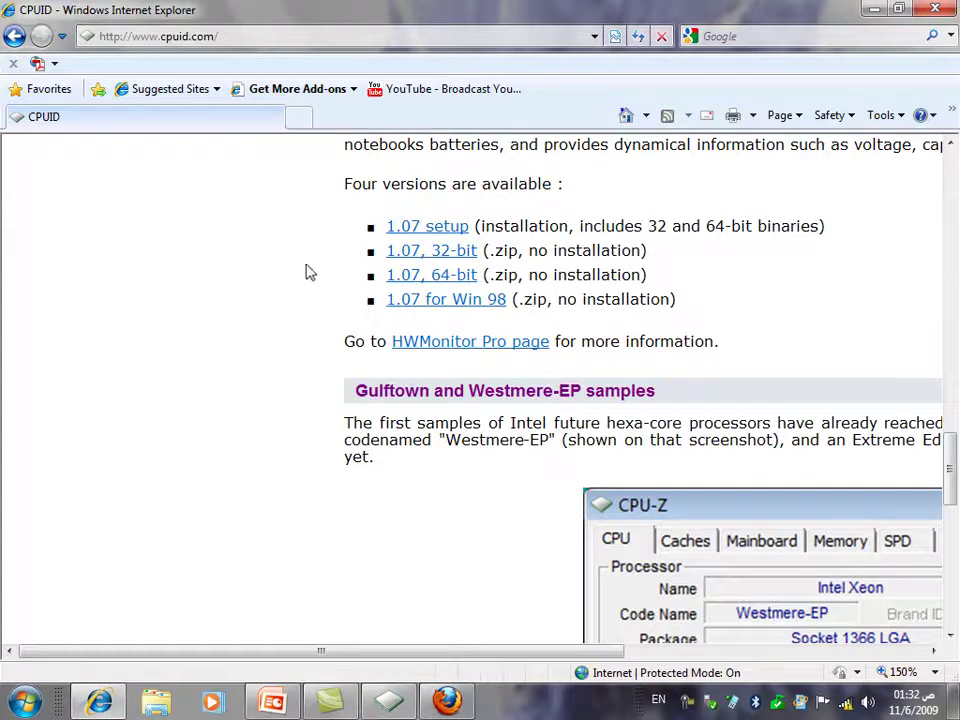
{"action": "left_click", "coordinate": [447, 703]}
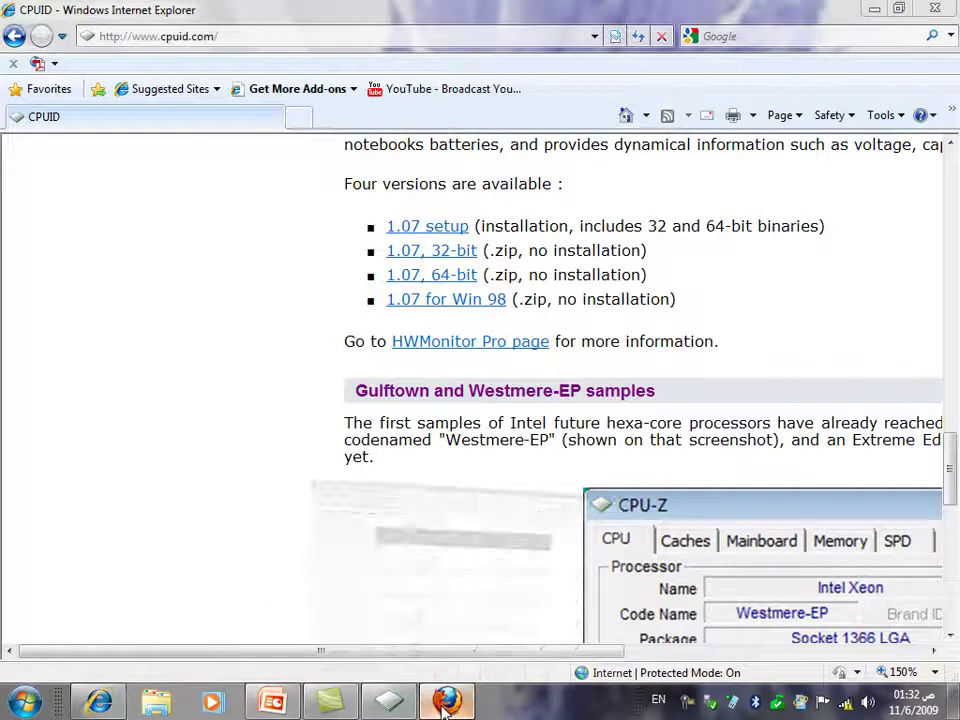
{"action": "scroll", "coordinate": [283, 322], "scroll_direction": "down", "scroll_amount": 3}
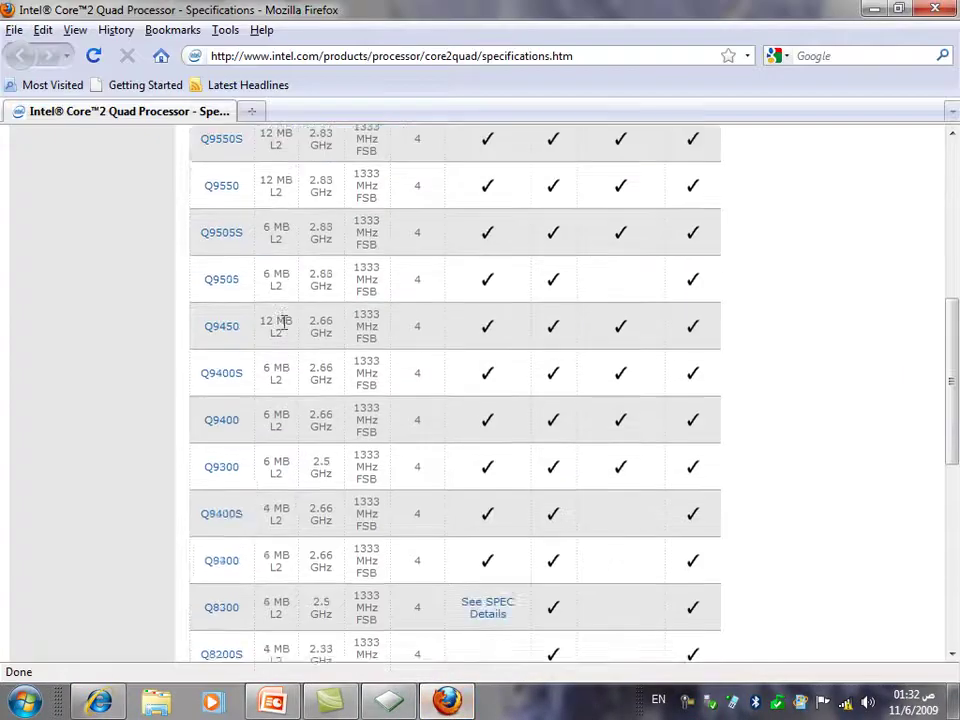
{"action": "scroll", "coordinate": [283, 322], "scroll_direction": "down", "scroll_amount": 8}
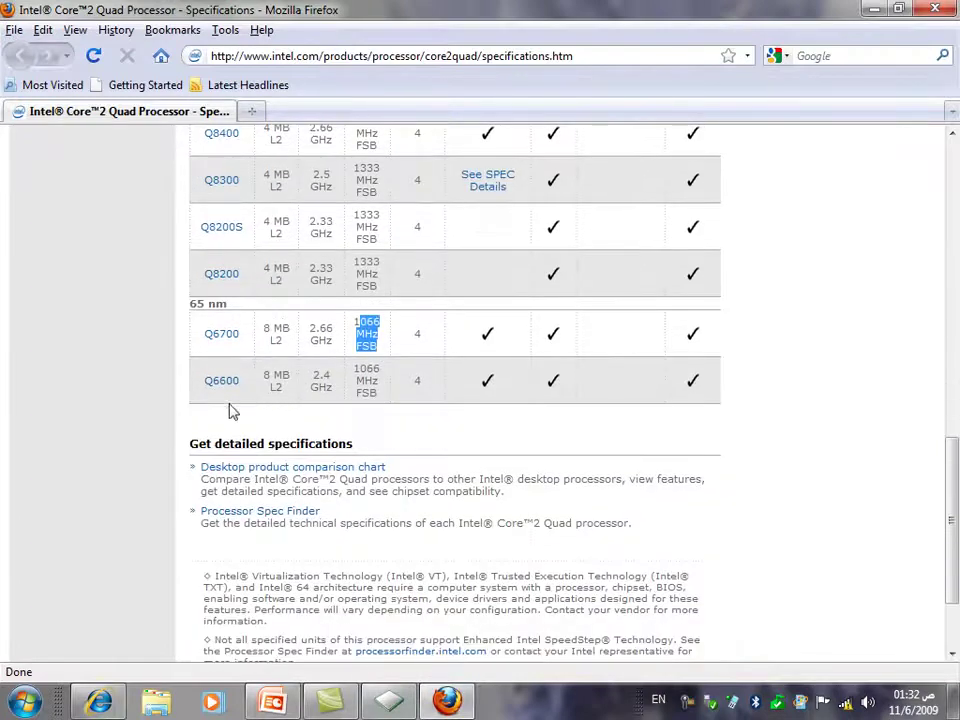
{"action": "left_click", "coordinate": [226, 403]}
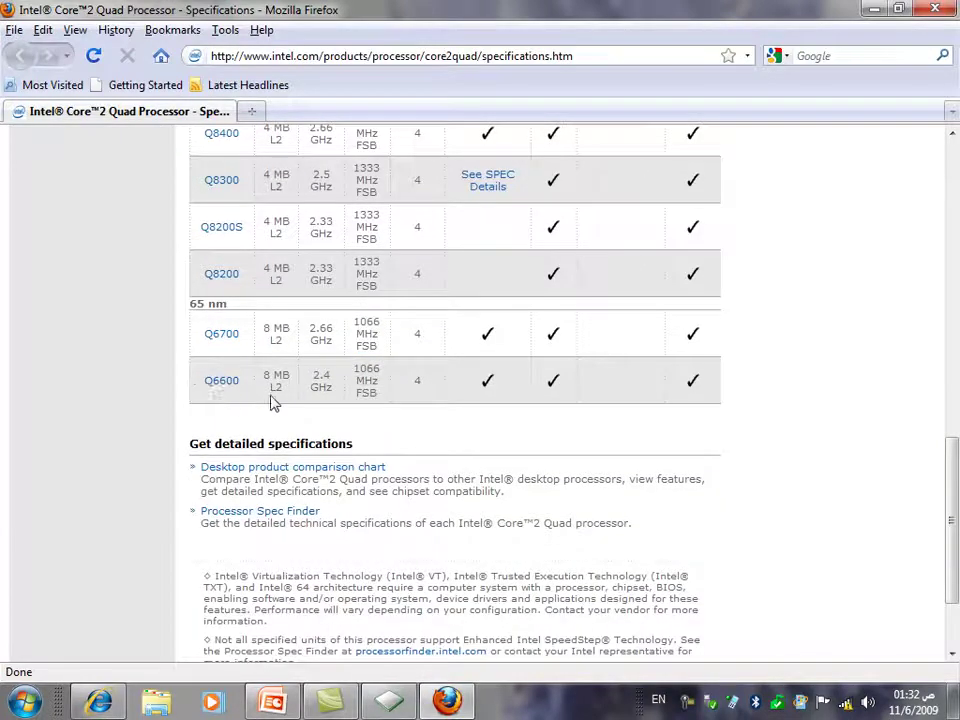
{"action": "left_click_drag", "start_coordinate": [315, 371], "coordinate": [335, 401]}
Try to open the Q6600 product page from the specifications table, reloading it several times
{"action": "left_click", "coordinate": [222, 381]}
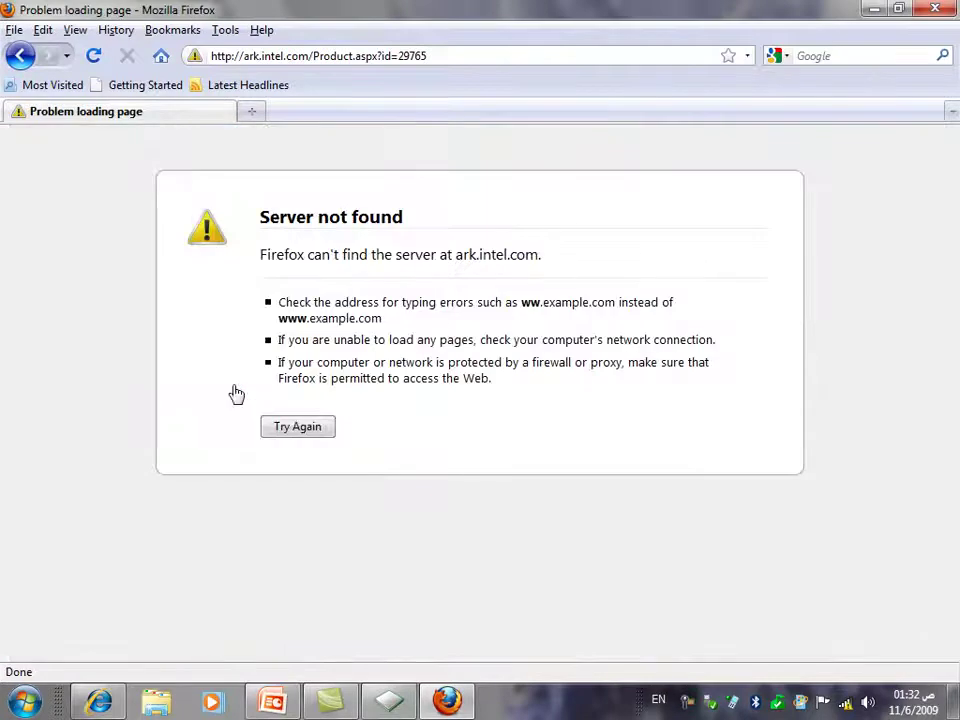
{"action": "key", "text": "F5"}
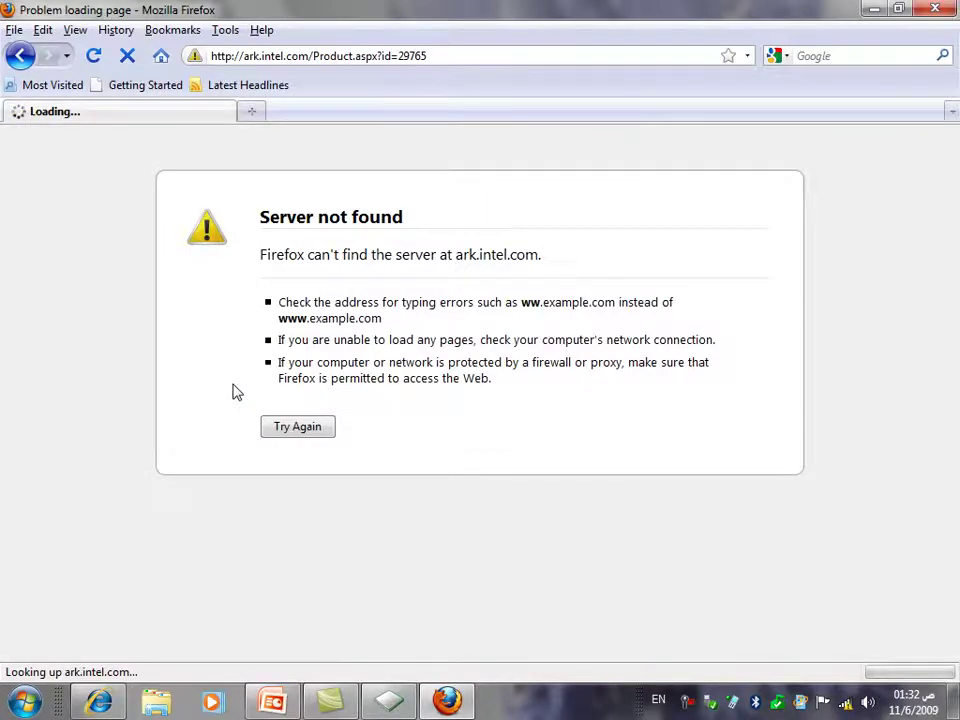
{"action": "key", "text": "F5"}
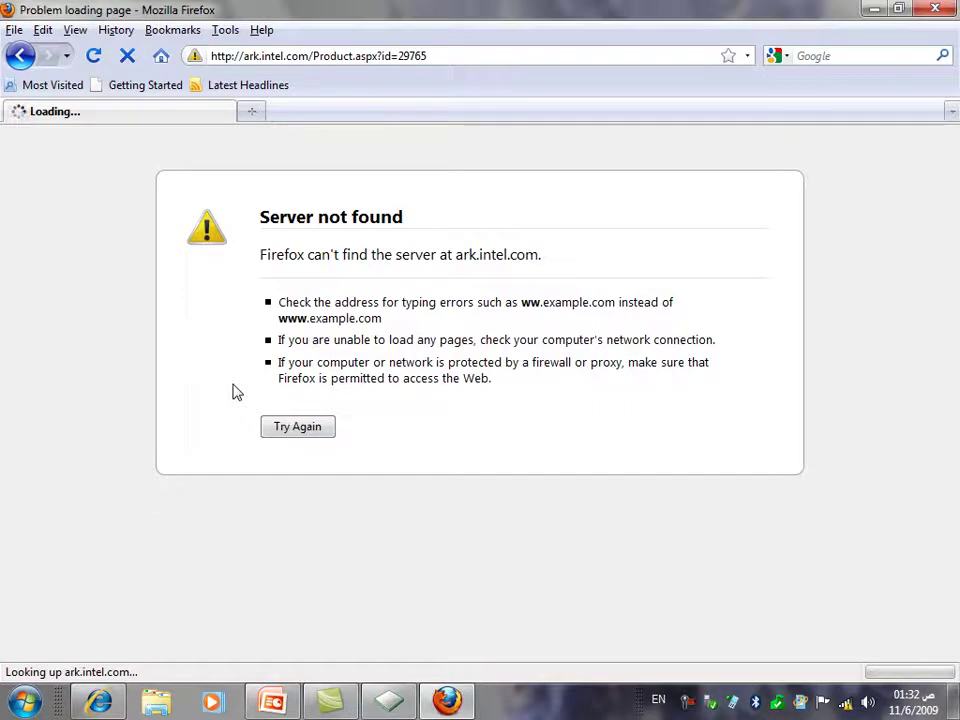
{"action": "key", "text": "F5"}
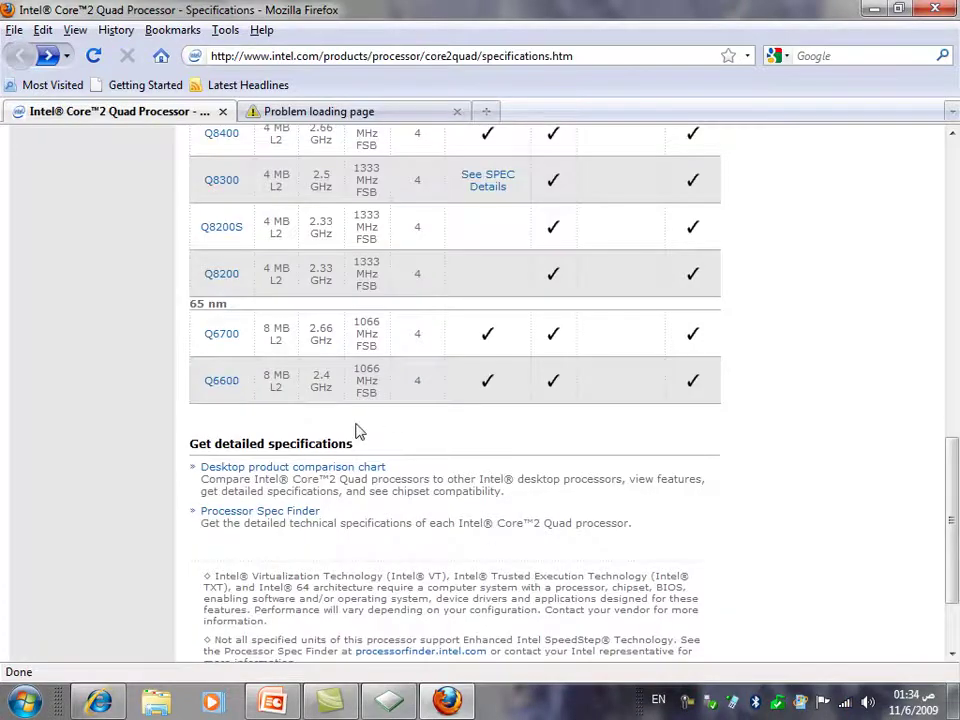
Open the Q6600 product page and review its essentials, advanced technologies, package specifications and block diagram
{"action": "left_click", "coordinate": [221, 388]}
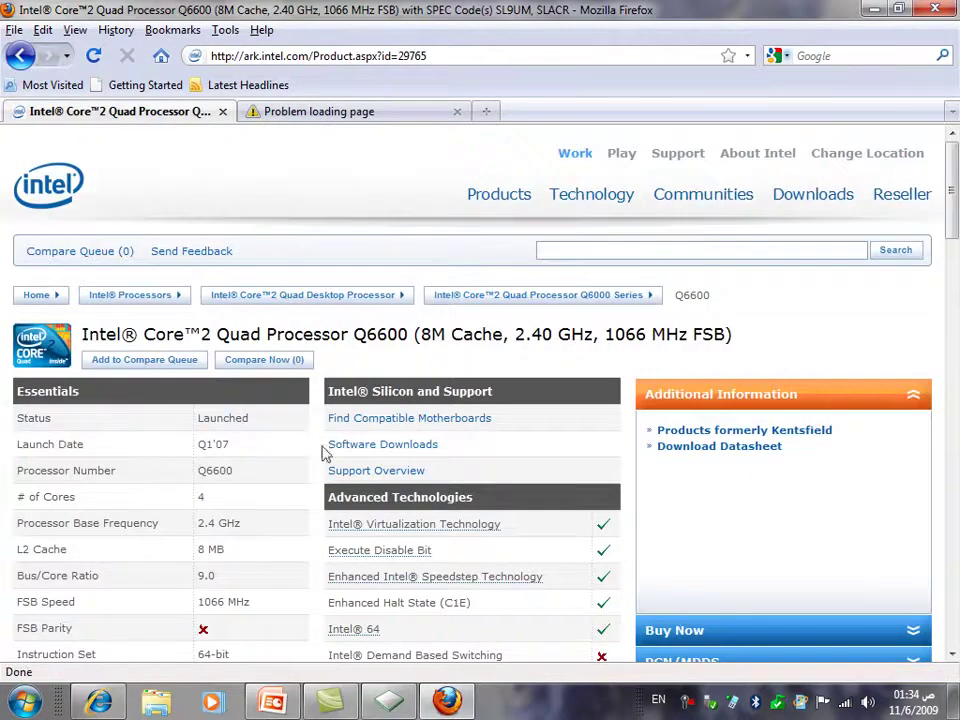
{"action": "scroll", "coordinate": [273, 496], "scroll_direction": "down", "scroll_amount": 3}
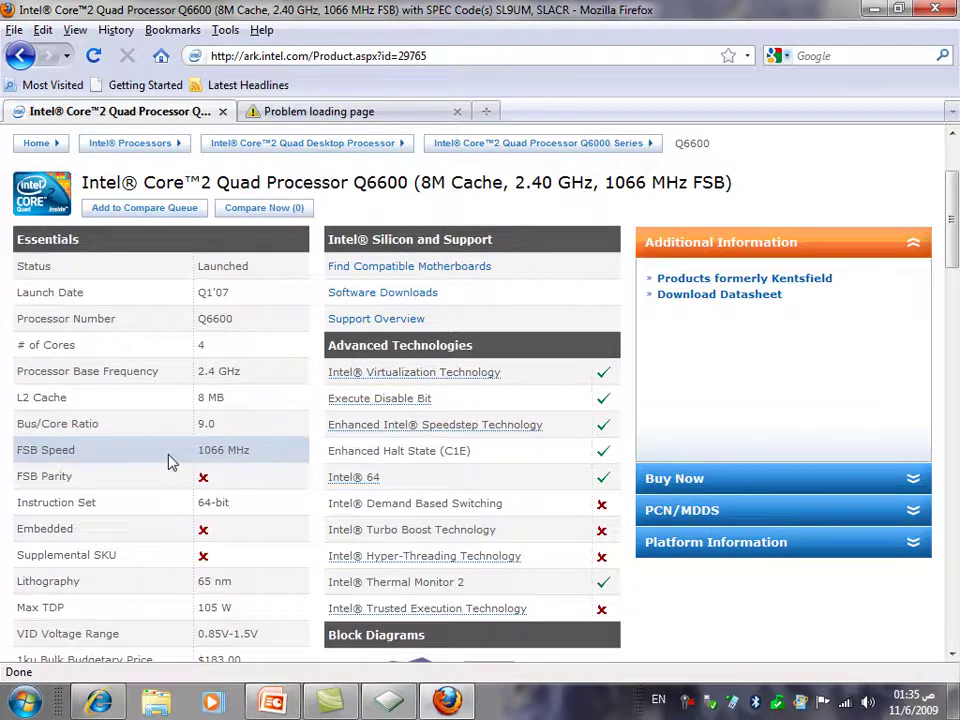
{"action": "scroll", "coordinate": [180, 452], "scroll_direction": "down", "scroll_amount": 2}
{"action": "scroll", "coordinate": [183, 455], "scroll_direction": "down", "scroll_amount": 2}
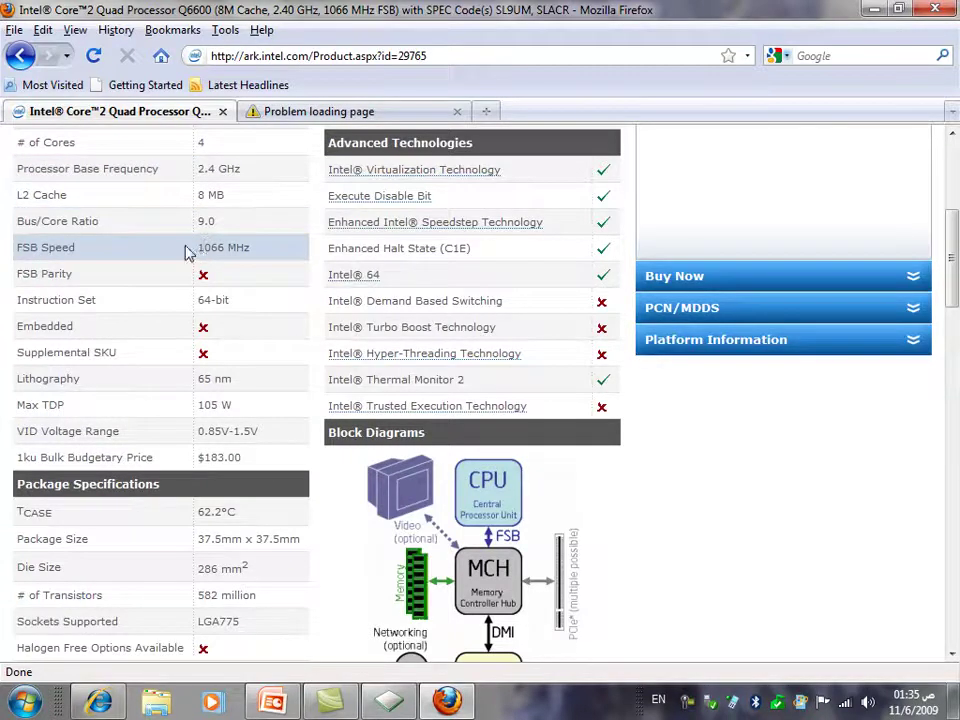
{"action": "scroll", "coordinate": [193, 305], "scroll_direction": "down", "scroll_amount": 2}
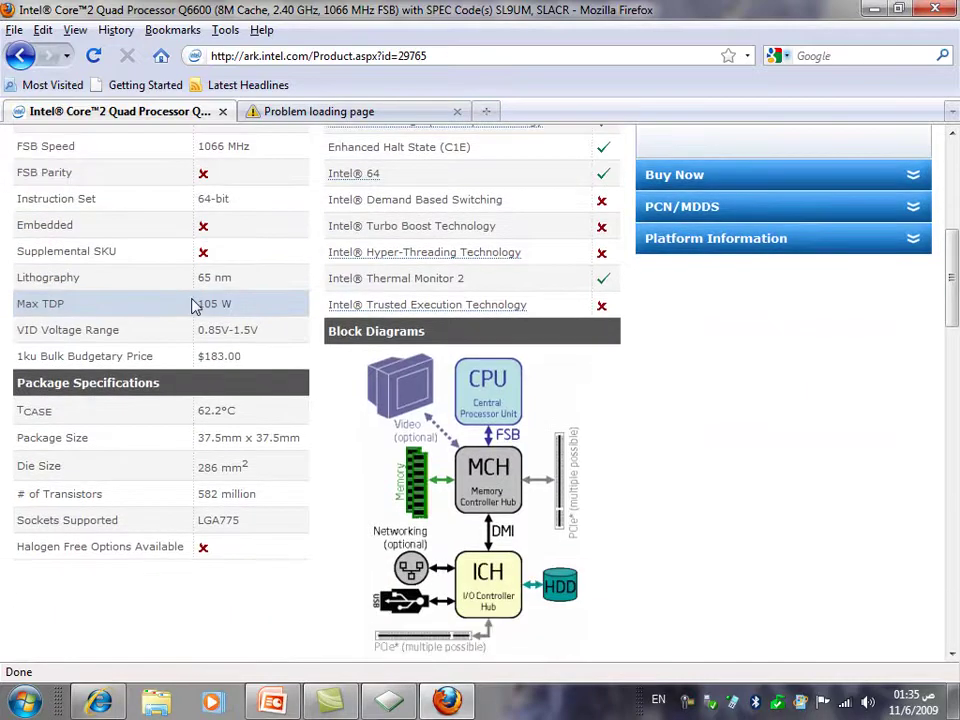
{"action": "scroll", "coordinate": [195, 304], "scroll_direction": "up", "scroll_amount": 4}
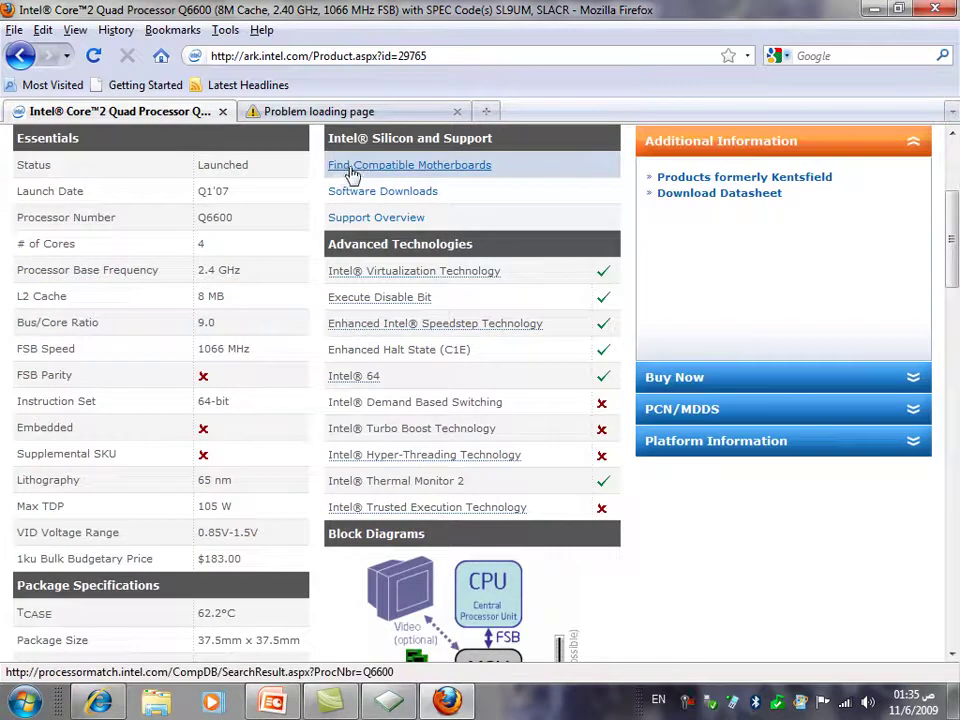
Find the motherboards compatible with the Q6600 and look through the board list by series
{"action": "left_click", "coordinate": [367, 175]}
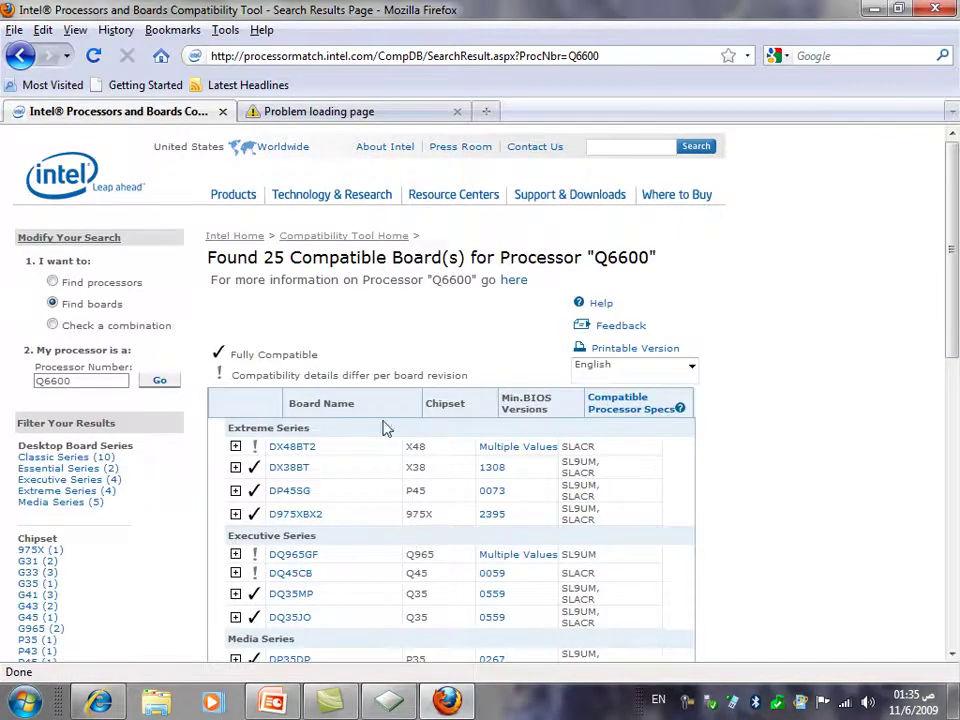
{"action": "scroll", "coordinate": [339, 416], "scroll_direction": "down", "scroll_amount": 3}
{"action": "scroll", "coordinate": [339, 418], "scroll_direction": "down", "scroll_amount": 5}
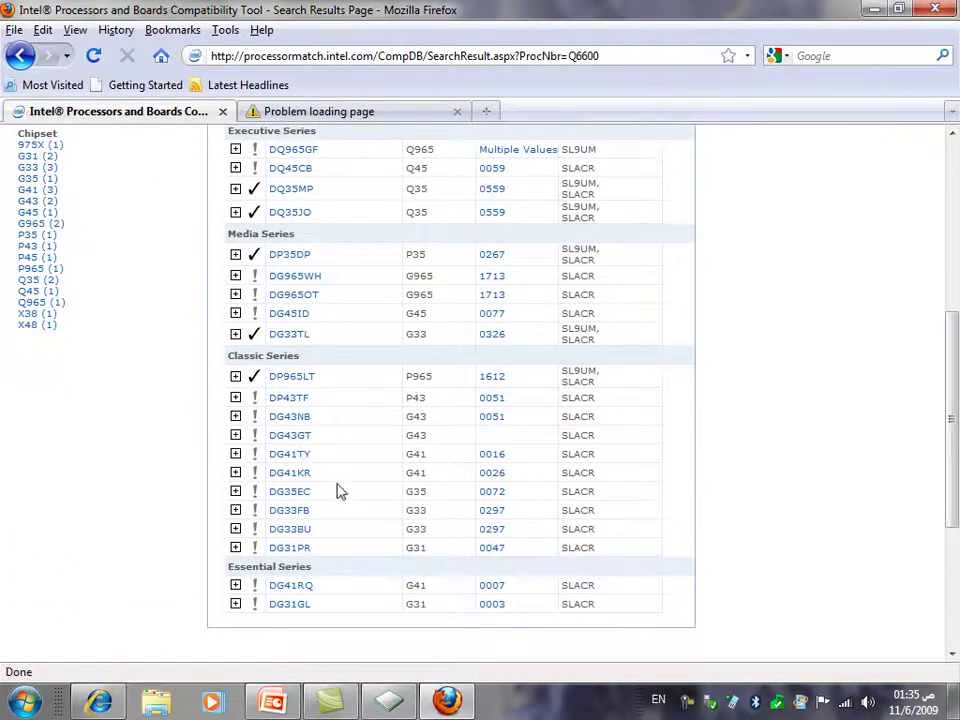
Open the DG43GT board from the compatibility list and view its product overview
{"action": "left_click", "coordinate": [290, 437]}
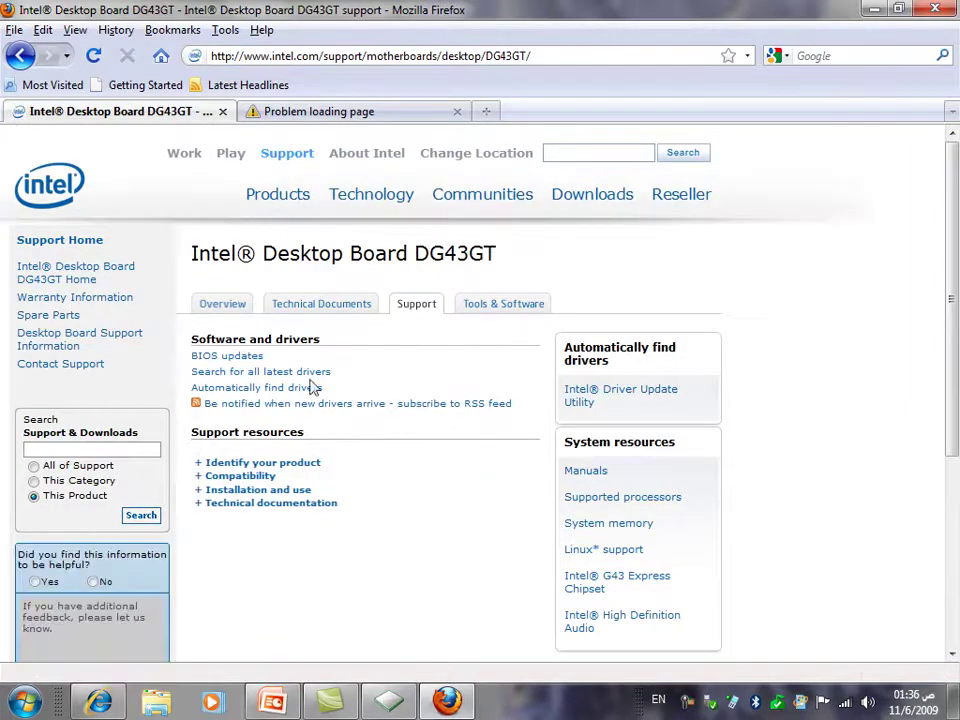
{"action": "left_click", "coordinate": [222, 309]}
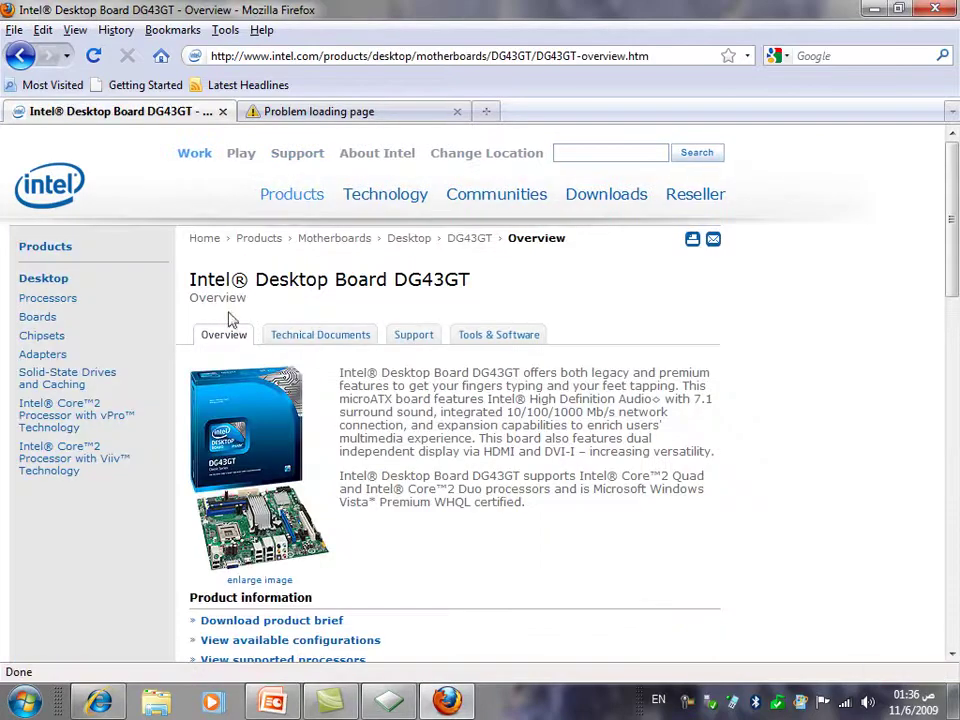
{"action": "scroll", "coordinate": [241, 344], "scroll_direction": "down", "scroll_amount": 2}
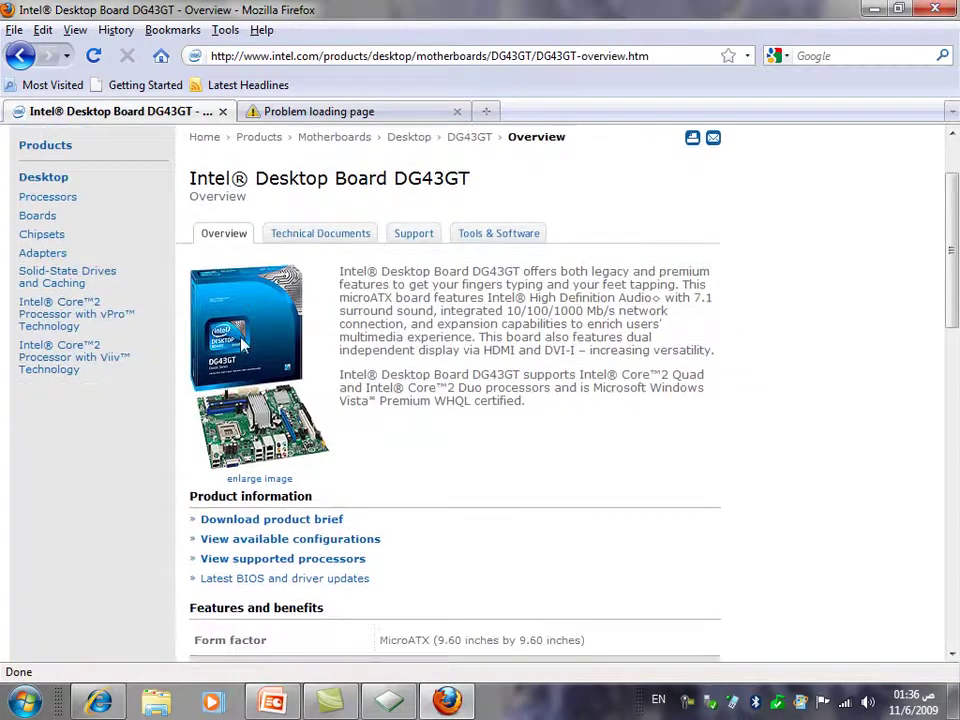
Open the DG43GT board's available configurations and examine the front-side bus speeds it supports
{"action": "left_click", "coordinate": [304, 540]}
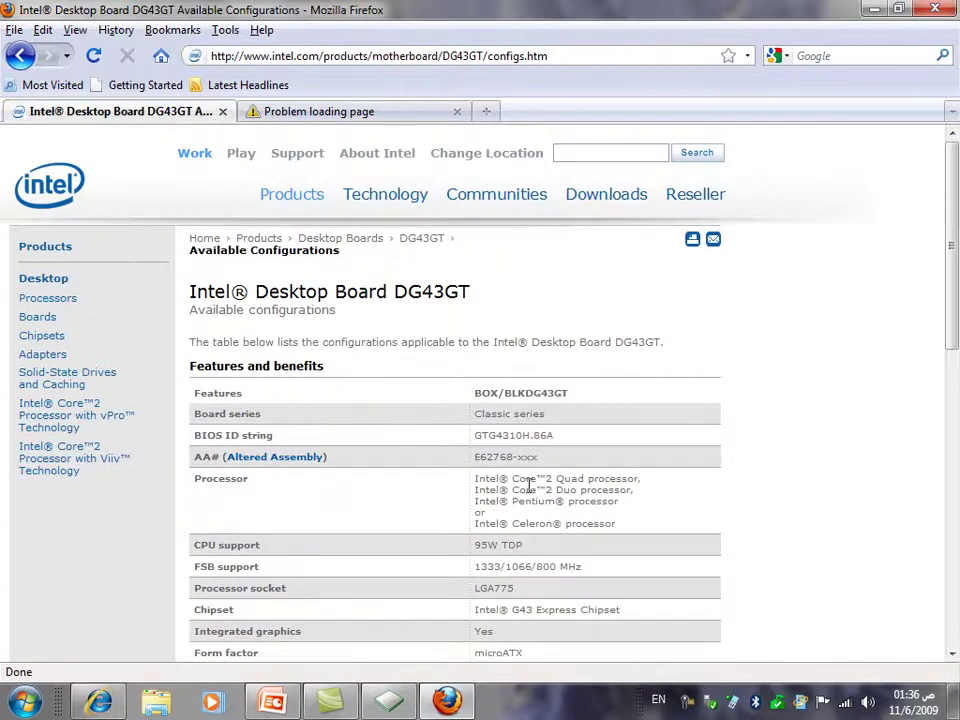
{"action": "scroll", "coordinate": [385, 448], "scroll_direction": "down", "scroll_amount": 1}
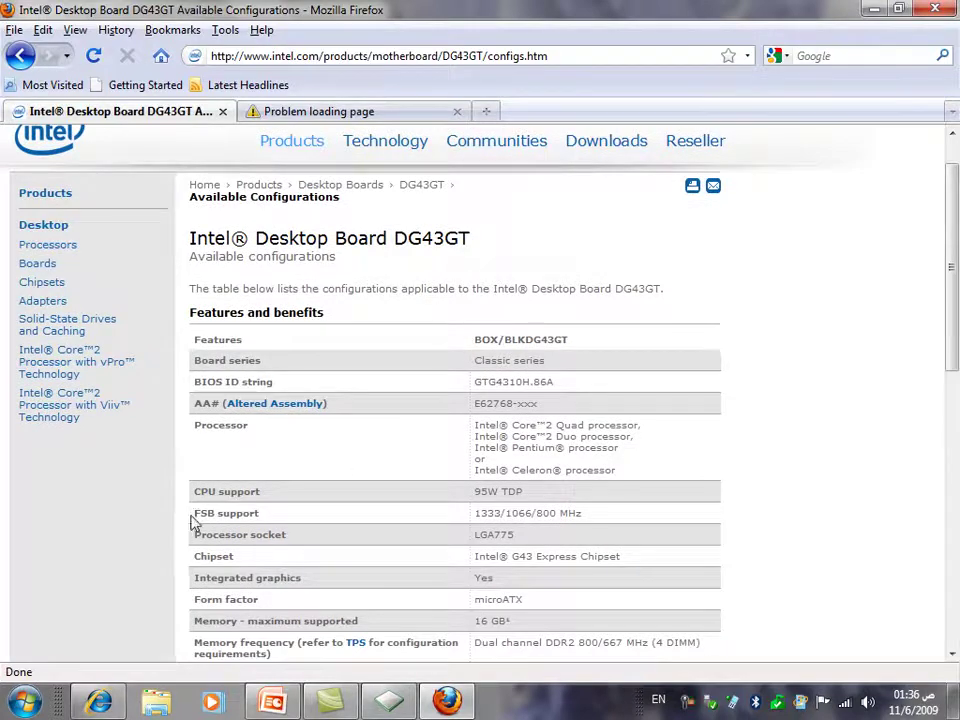
{"action": "left_click_drag", "start_coordinate": [197, 514], "coordinate": [270, 517]}
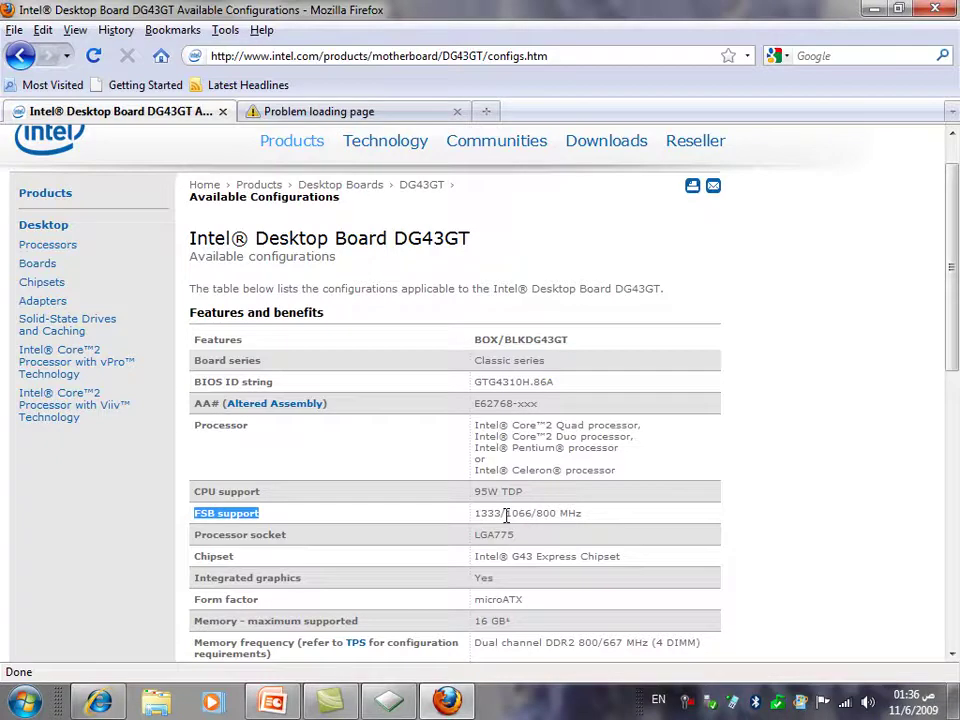
{"action": "left_click_drag", "start_coordinate": [507, 515], "coordinate": [516, 517]}
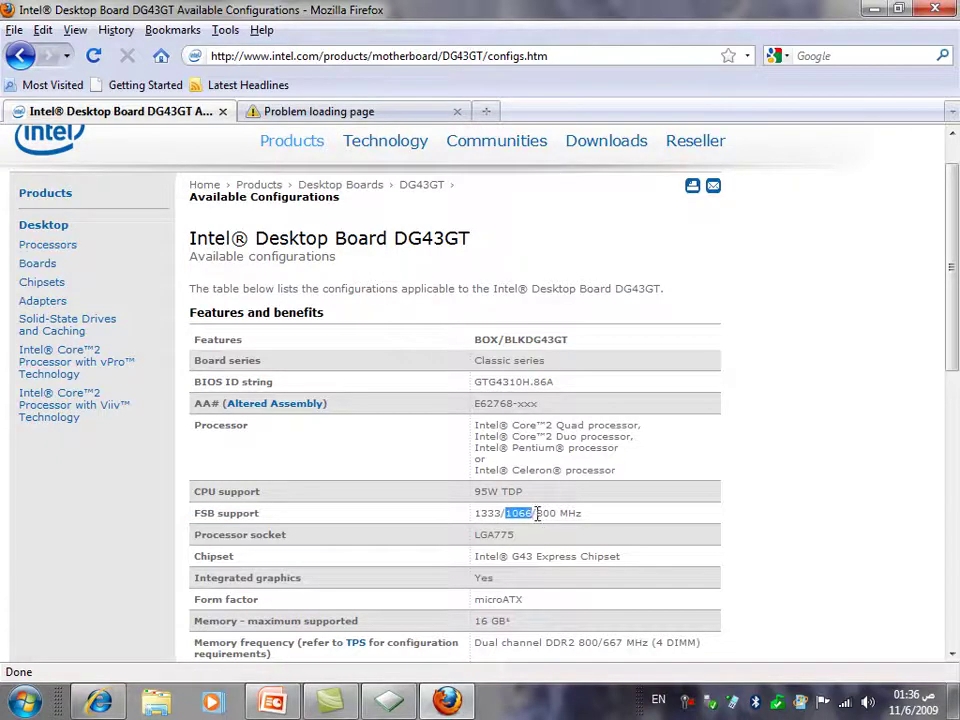
{"action": "left_click", "coordinate": [537, 513]}
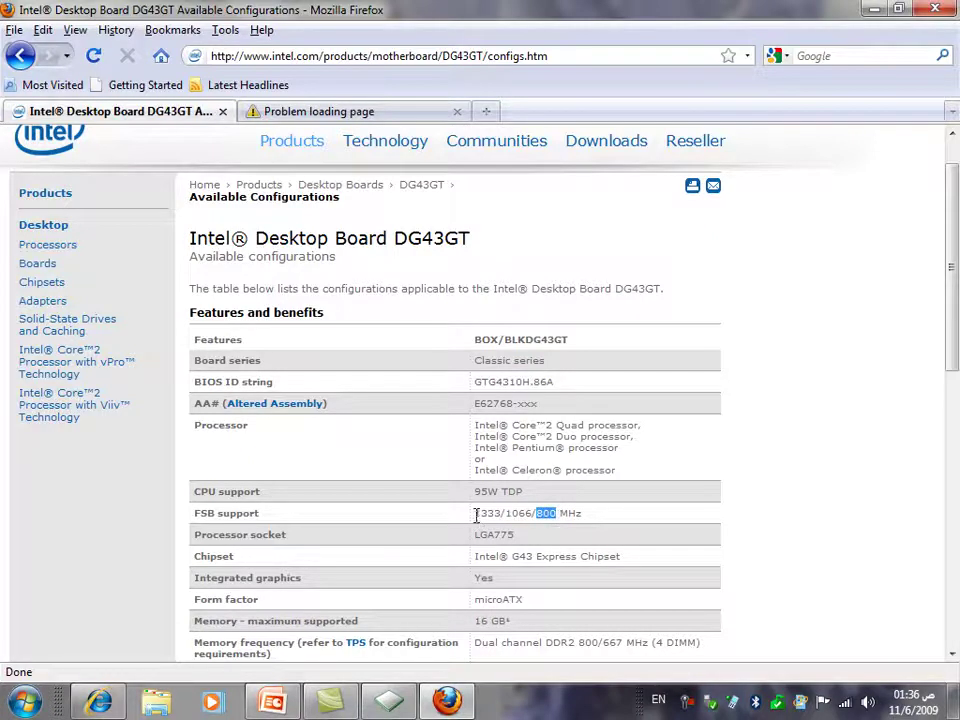
{"action": "left_click_drag", "start_coordinate": [477, 515], "coordinate": [490, 518]}
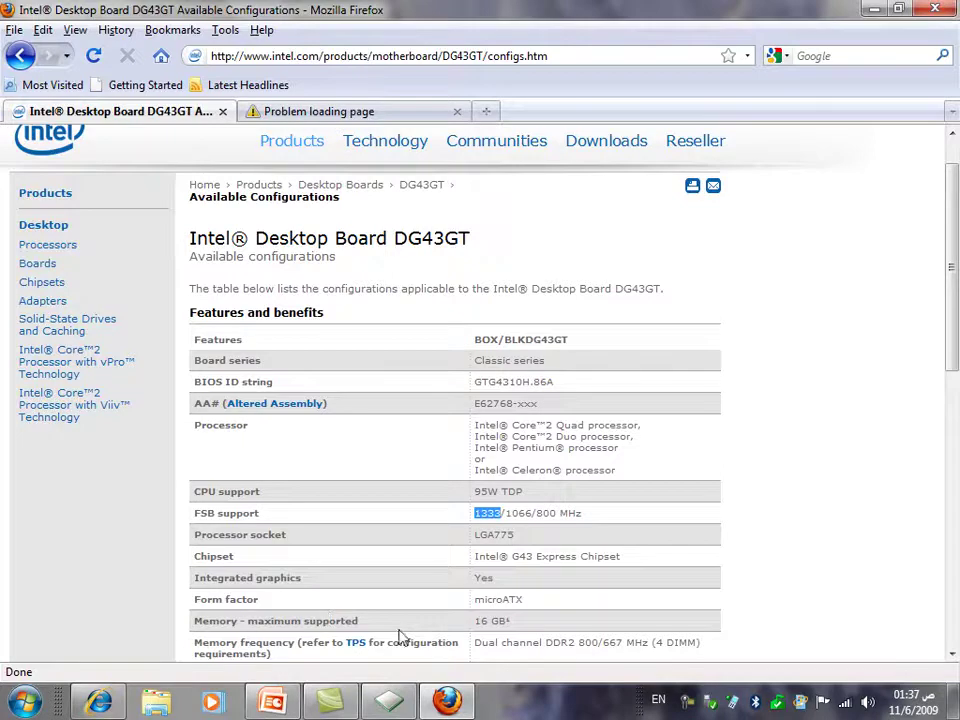
Examine the DG43GT's maximum supported memory and memory type, and compare them with its FSB support values
{"action": "left_click_drag", "start_coordinate": [476, 621], "coordinate": [548, 620]}
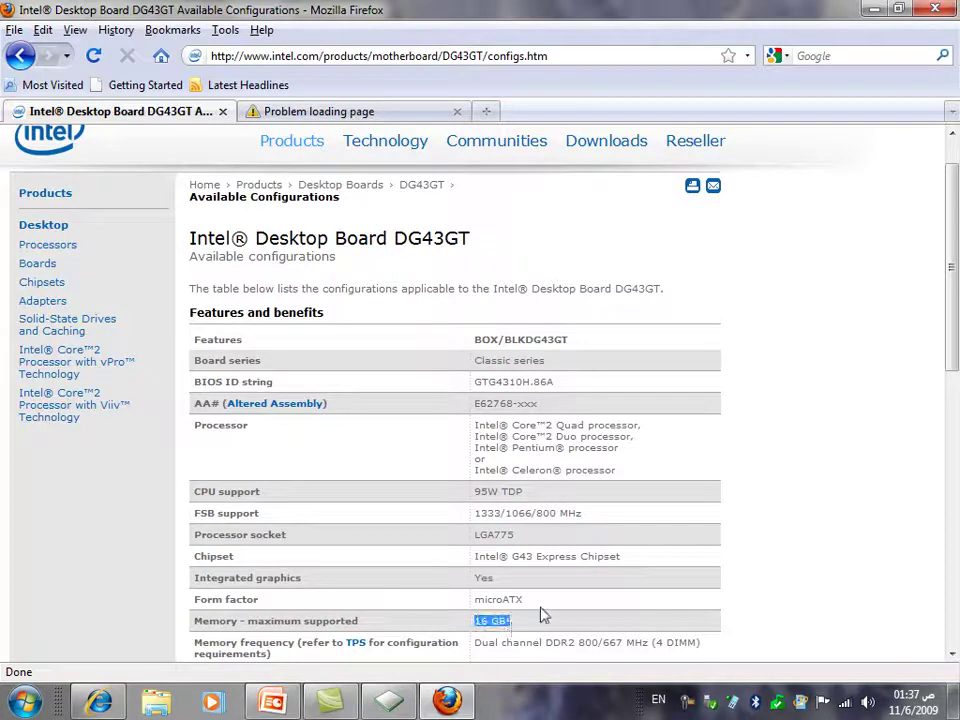
{"action": "scroll", "coordinate": [540, 598], "scroll_direction": "down", "scroll_amount": 1}
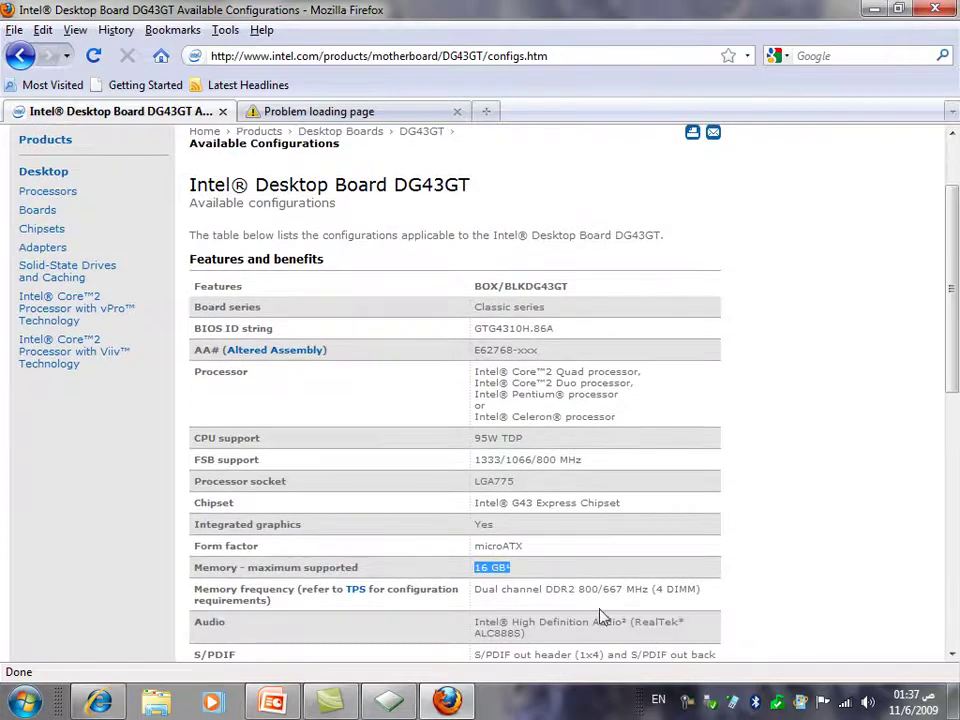
{"action": "left_click_drag", "start_coordinate": [546, 591], "coordinate": [567, 593]}
{"action": "left_click", "coordinate": [510, 462]}
{"action": "left_click_drag", "start_coordinate": [519, 463], "coordinate": [532, 465]}
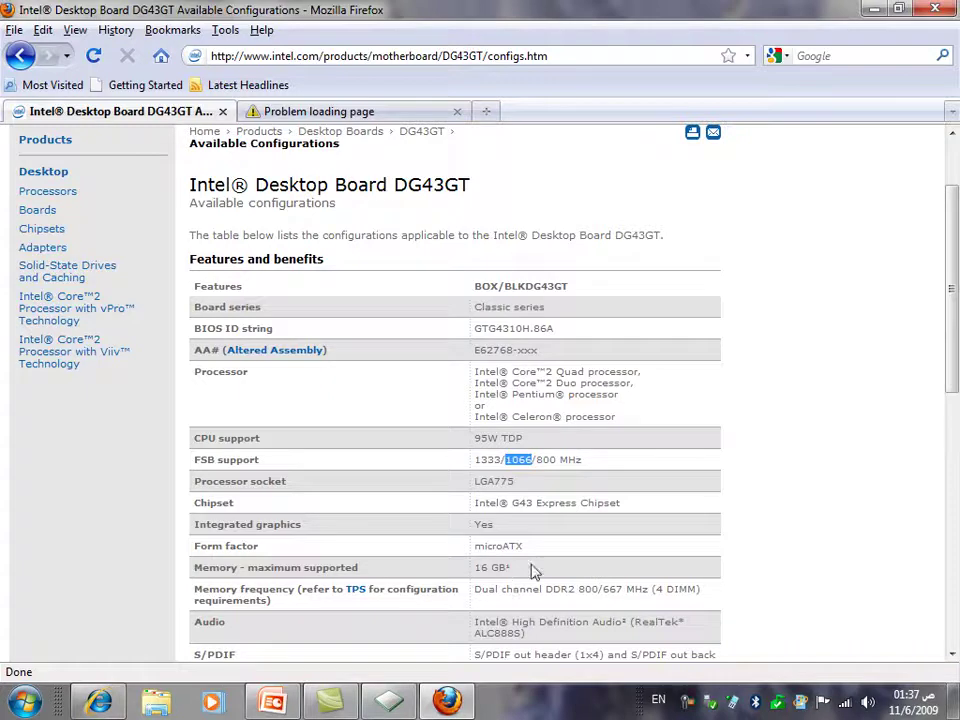
Minimize both browser windows to get back to CPU-Z and review the processor's clock readings
{"action": "left_click", "coordinate": [870, 10]}
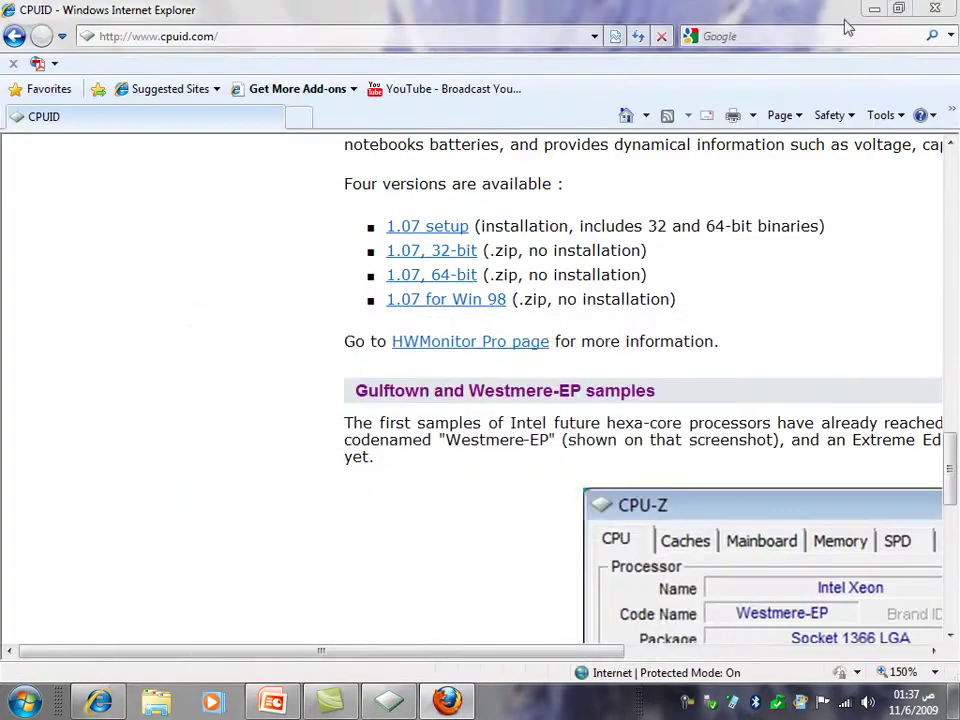
{"action": "left_click", "coordinate": [868, 12]}
{"action": "left_click_drag", "start_coordinate": [519, 116], "coordinate": [553, 75]}
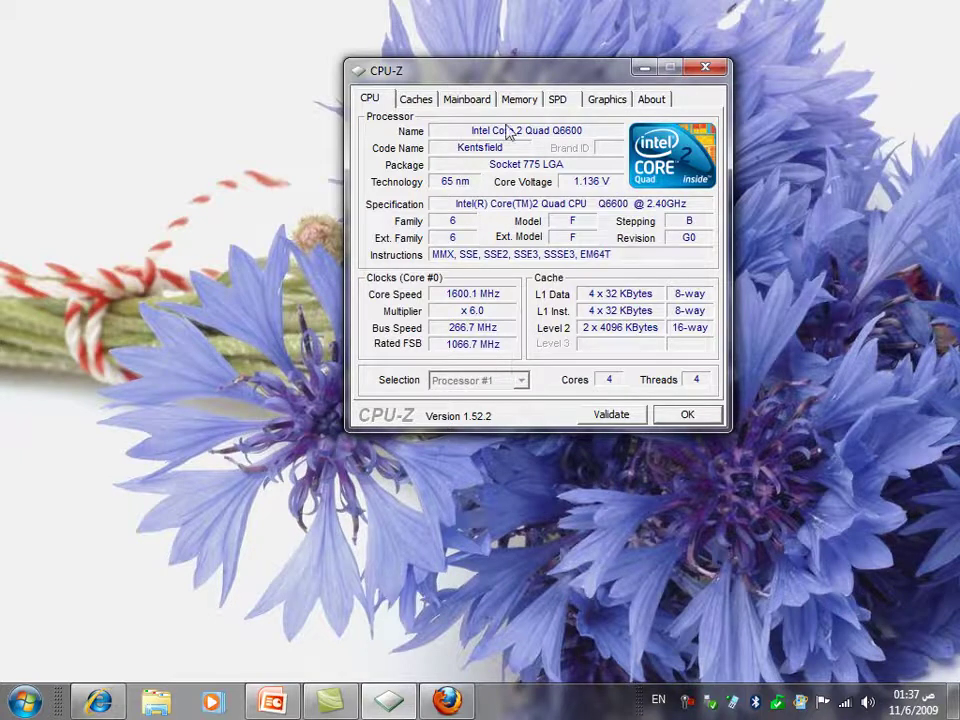
{"action": "left_click_drag", "start_coordinate": [483, 72], "coordinate": [355, 91]}
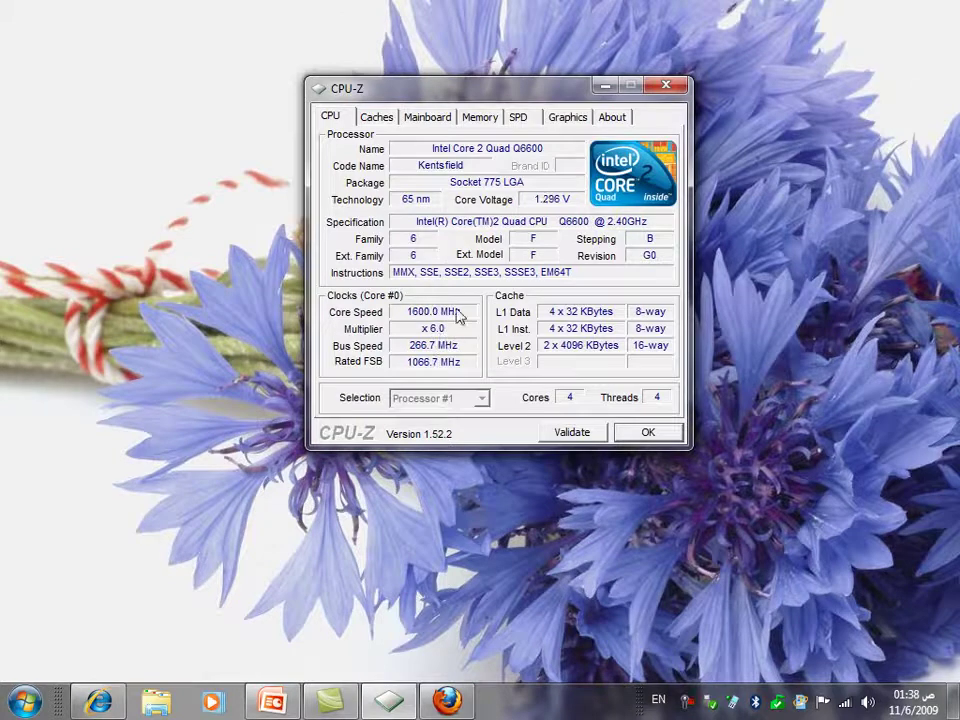
{"action": "left_click_drag", "start_coordinate": [441, 98], "coordinate": [559, 124]}
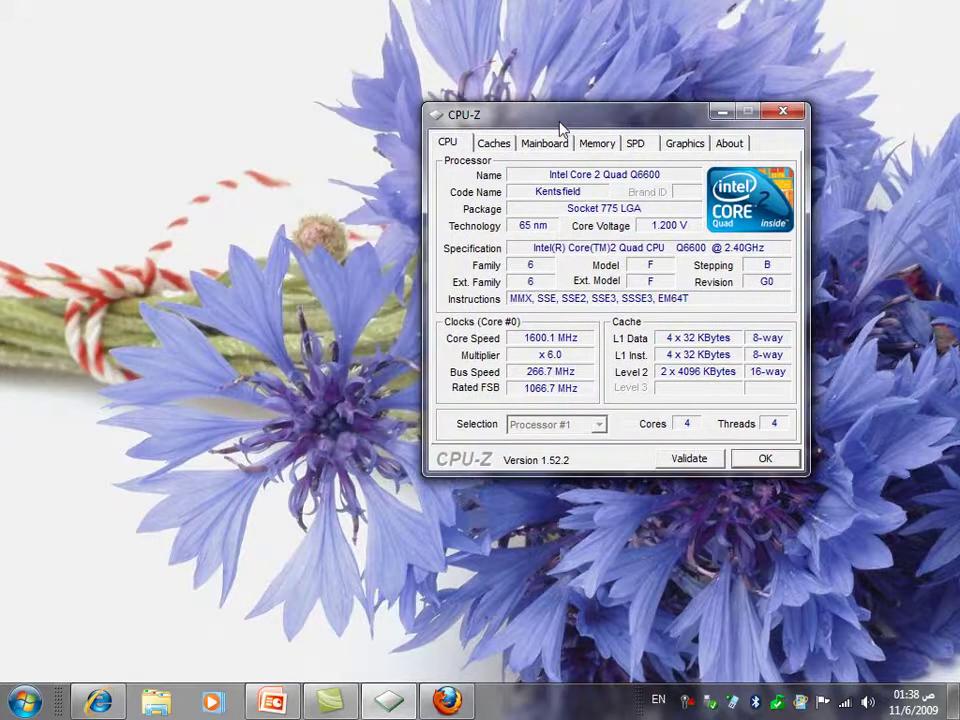
Open a blank Word document and the Calculator, placing the Calculator beside the CPU-Z window
{"action": "mouse_move", "coordinate": [456, 10]}
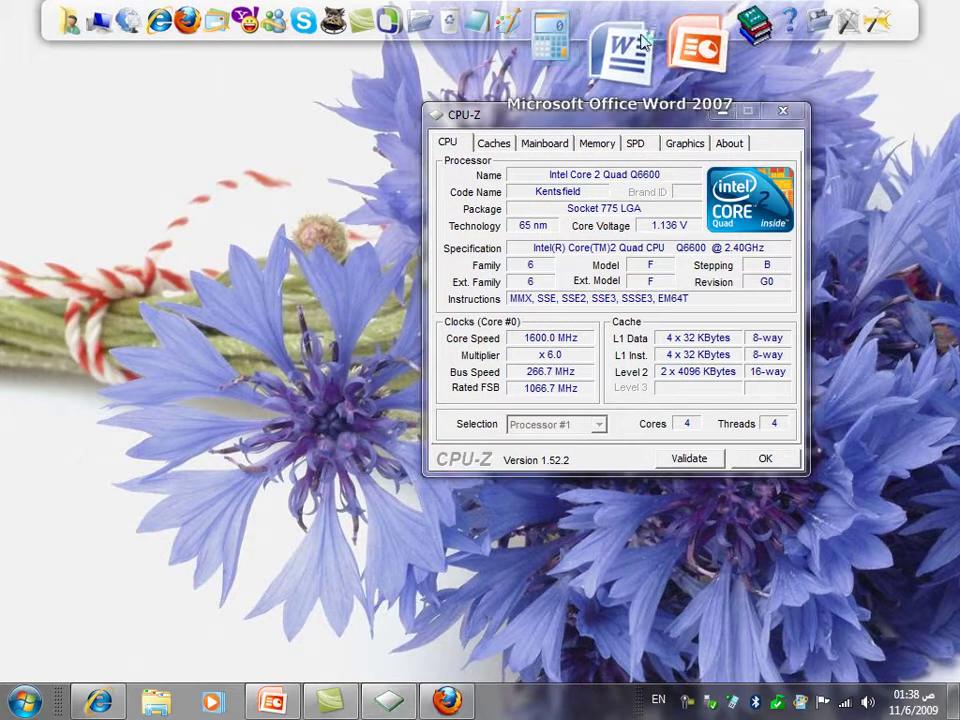
{"action": "left_click", "coordinate": [645, 42]}
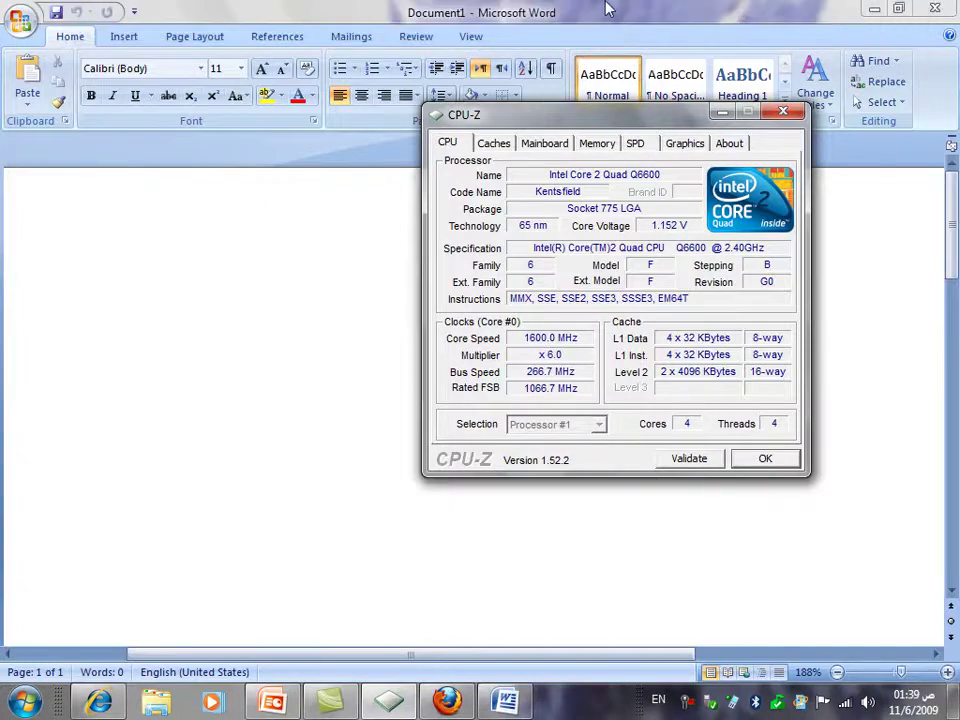
{"action": "left_click", "coordinate": [622, 38]}
{"action": "left_click_drag", "start_coordinate": [679, 231], "coordinate": [115, 232]}
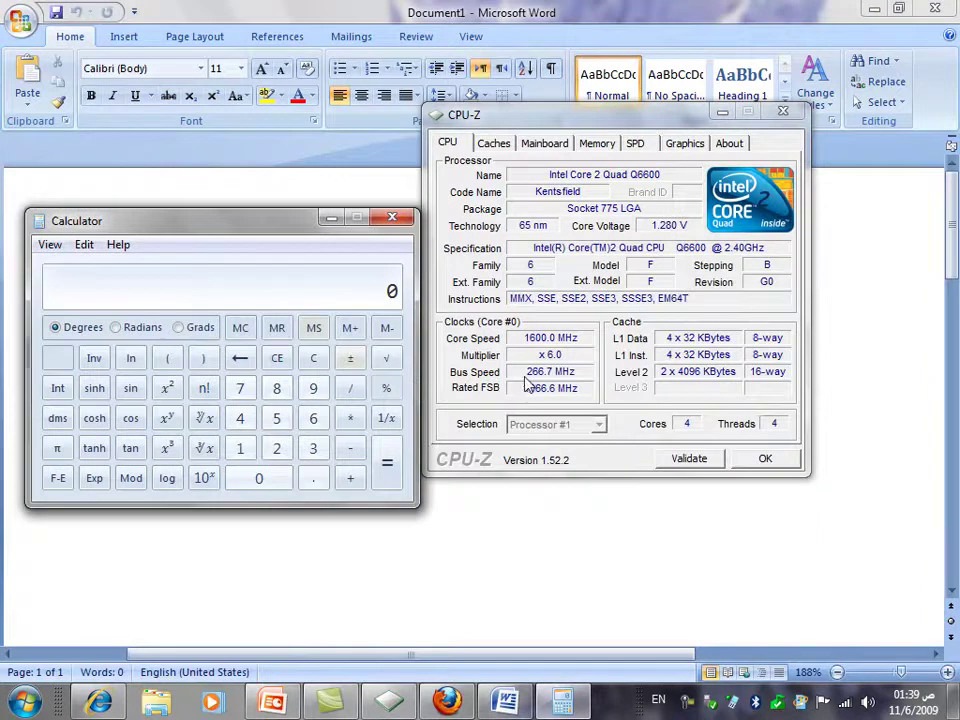
Calculate 266 multiplied by 9 in the Calculator, and close the blank Word document
{"action": "left_click", "coordinate": [275, 451]}
{"action": "left_click", "coordinate": [313, 418]}
{"action": "left_click", "coordinate": [313, 418]}
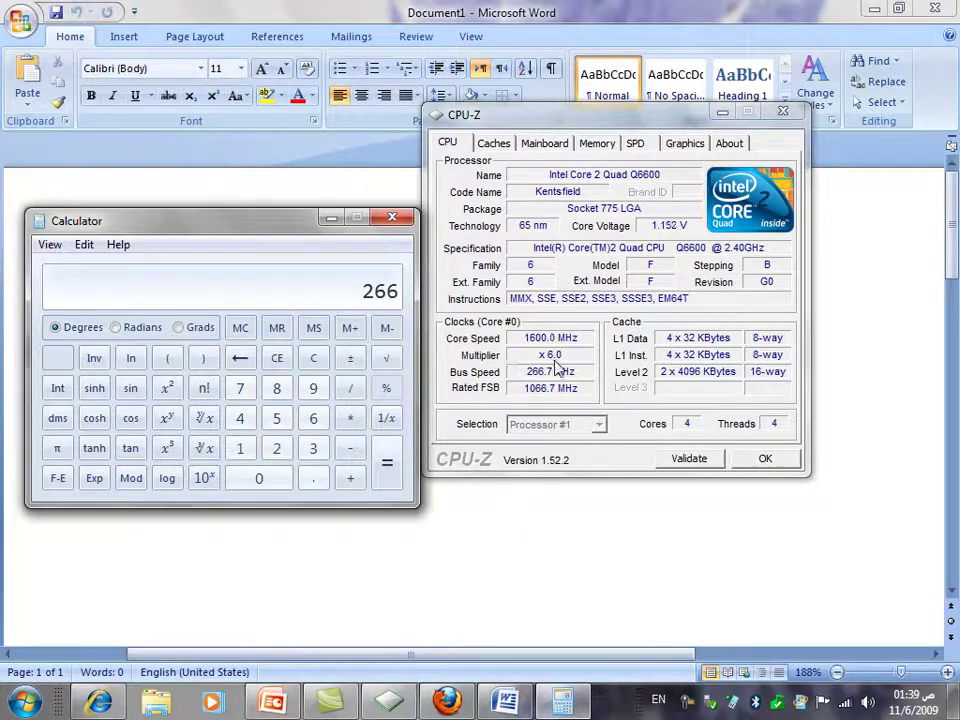
{"action": "left_click", "coordinate": [350, 418]}
{"action": "left_click", "coordinate": [313, 388]}
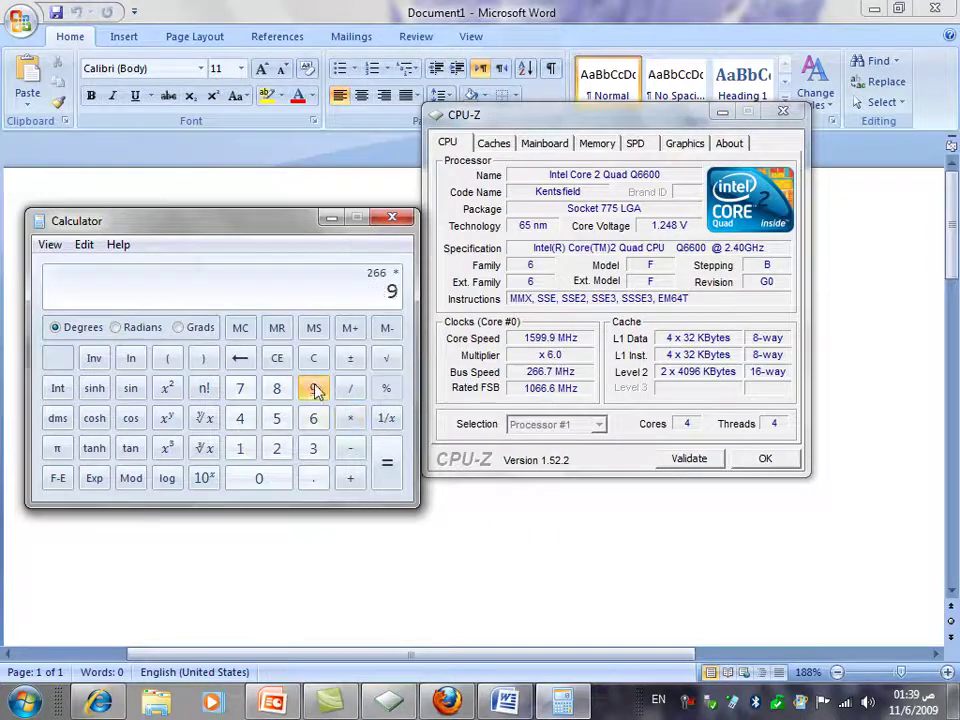
{"action": "left_click", "coordinate": [389, 468]}
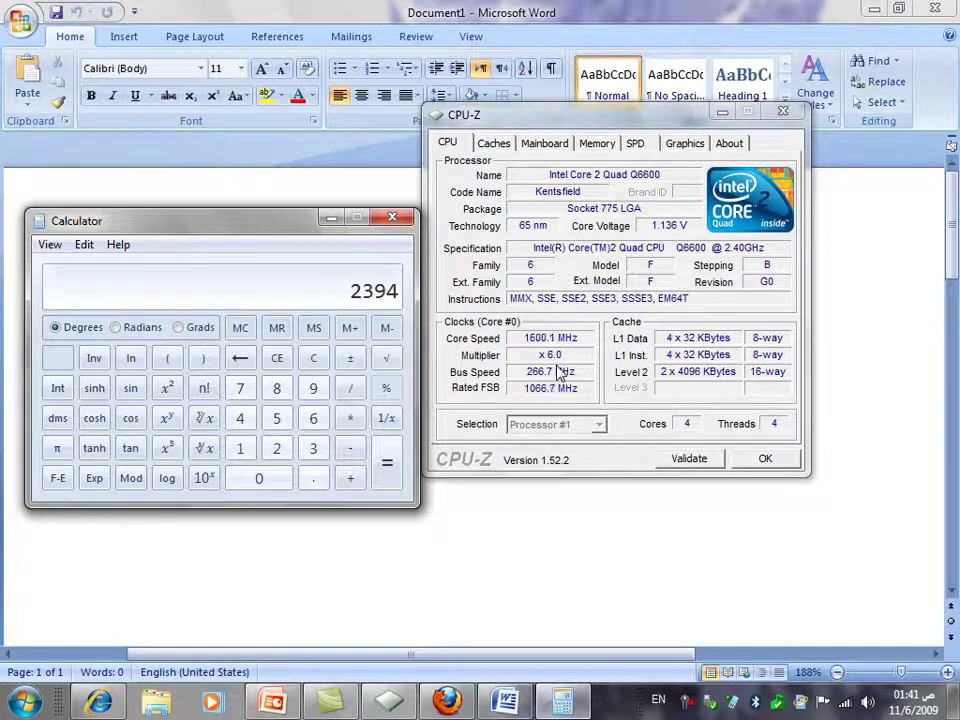
{"action": "left_click", "coordinate": [935, 8]}
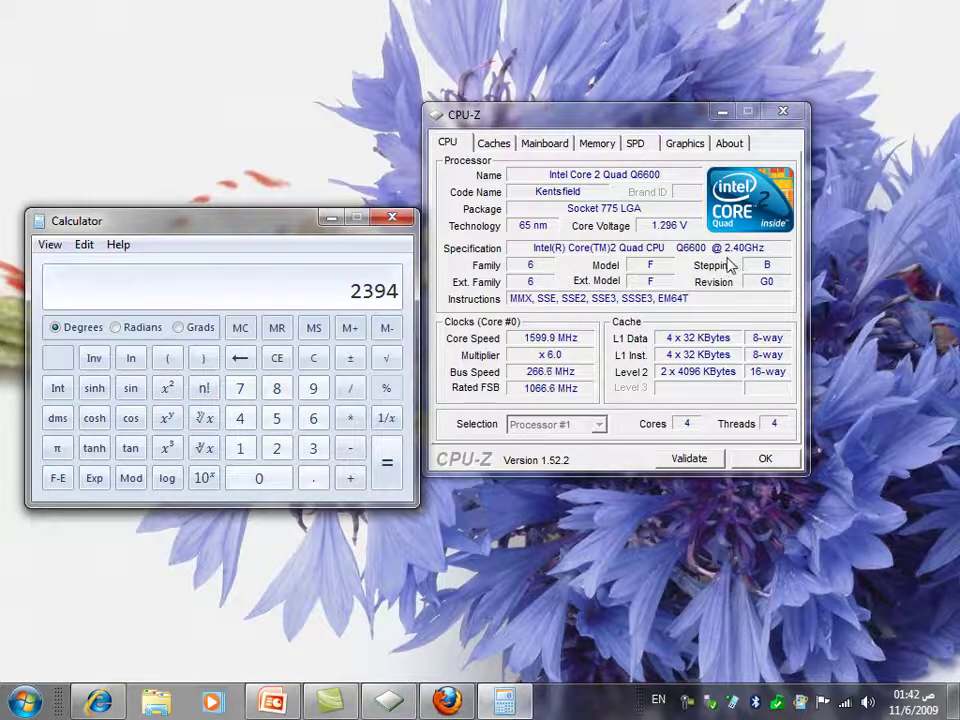
Run HWMonitorPro64.exe from the HWMonitorPro64_107 archive in the Downloads folder and check the voltages, temperatures and fan speed
{"action": "mouse_move", "coordinate": [270, 42]}
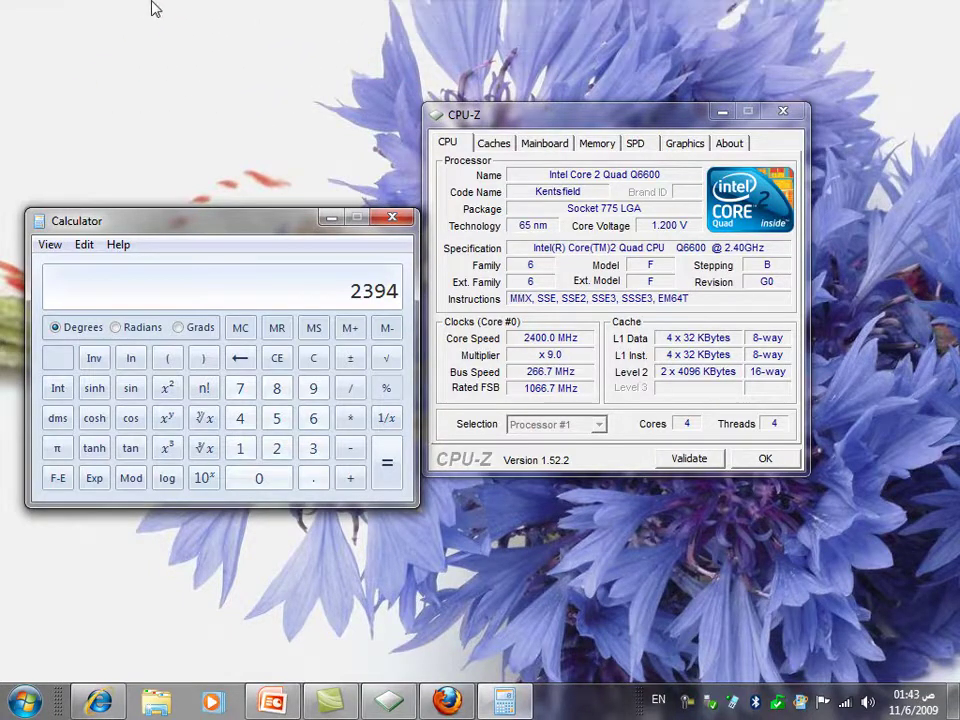
{"action": "mouse_move", "coordinate": [210, 5]}
{"action": "left_click", "coordinate": [106, 28]}
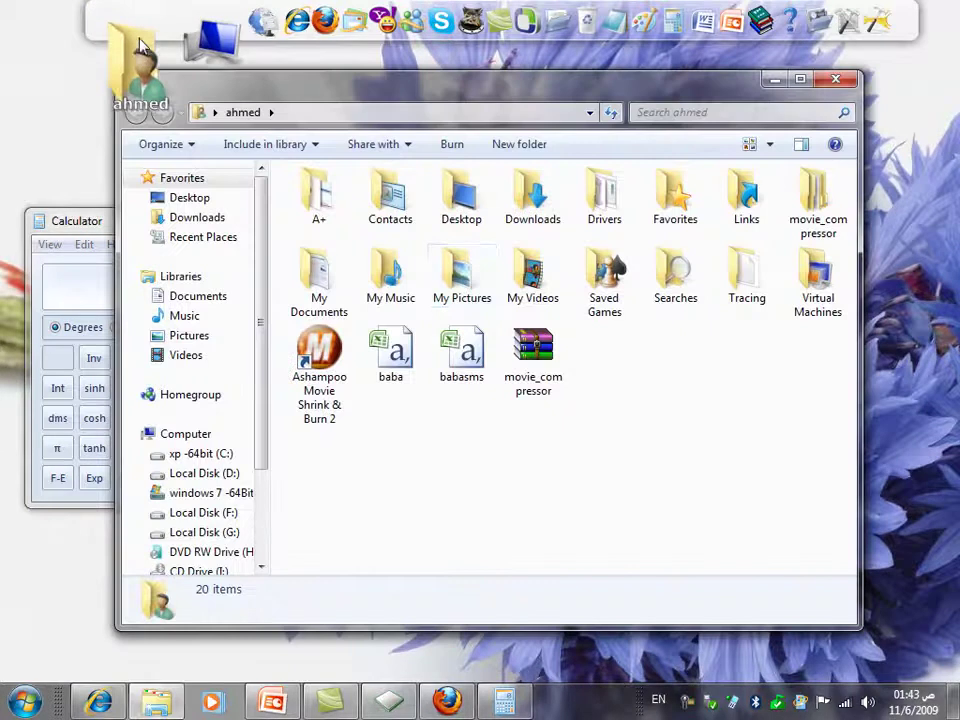
{"action": "double_click", "coordinate": [515, 205]}
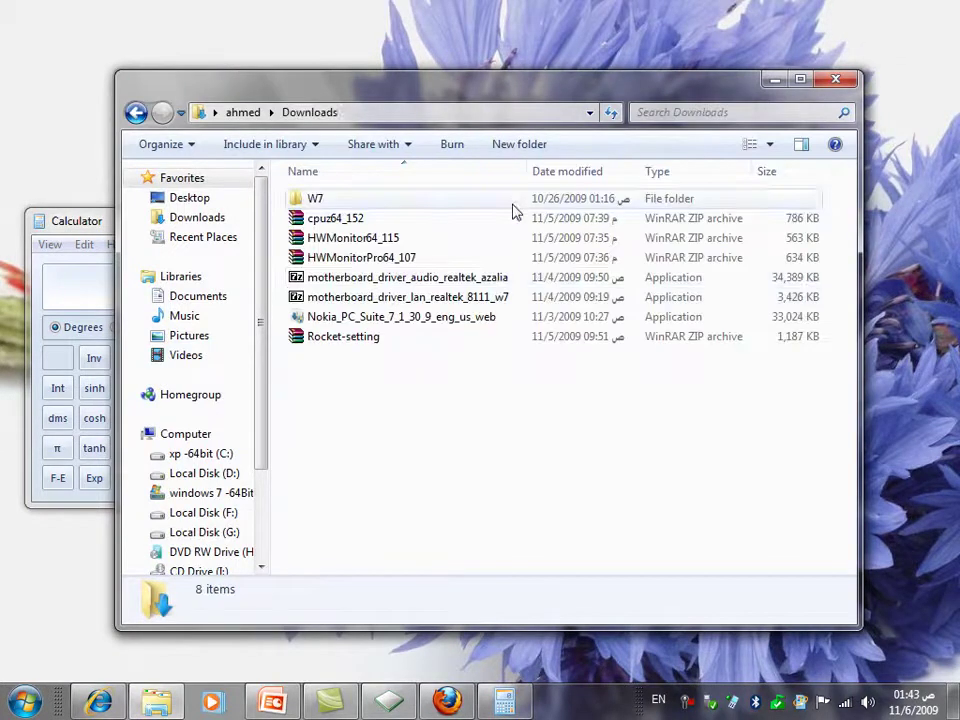
{"action": "double_click", "coordinate": [402, 257]}
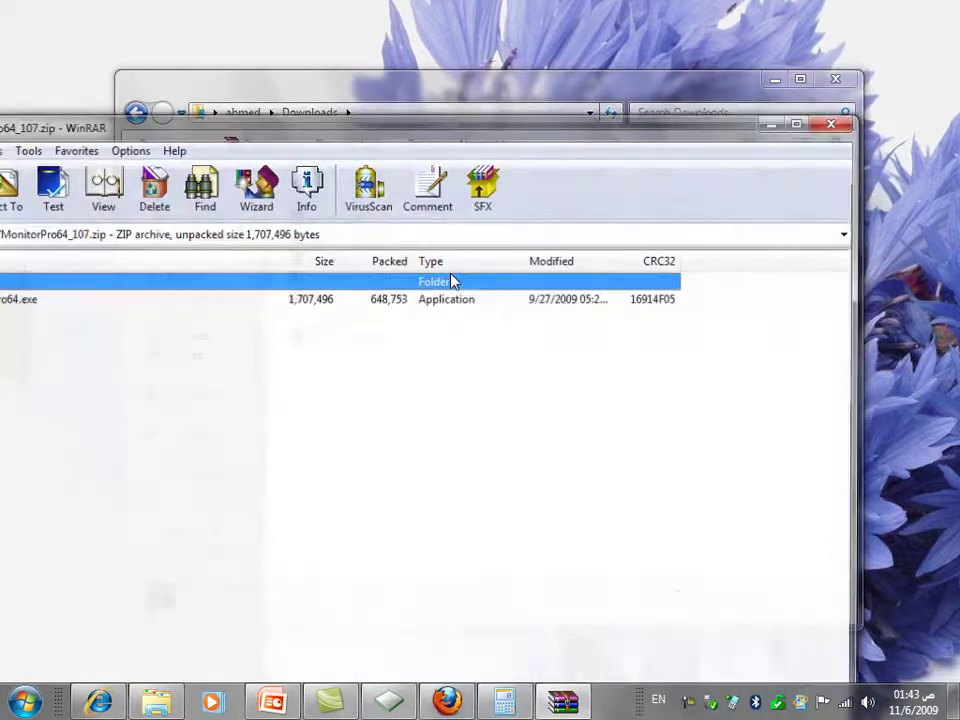
{"action": "left_click_drag", "start_coordinate": [326, 139], "coordinate": [476, 133]}
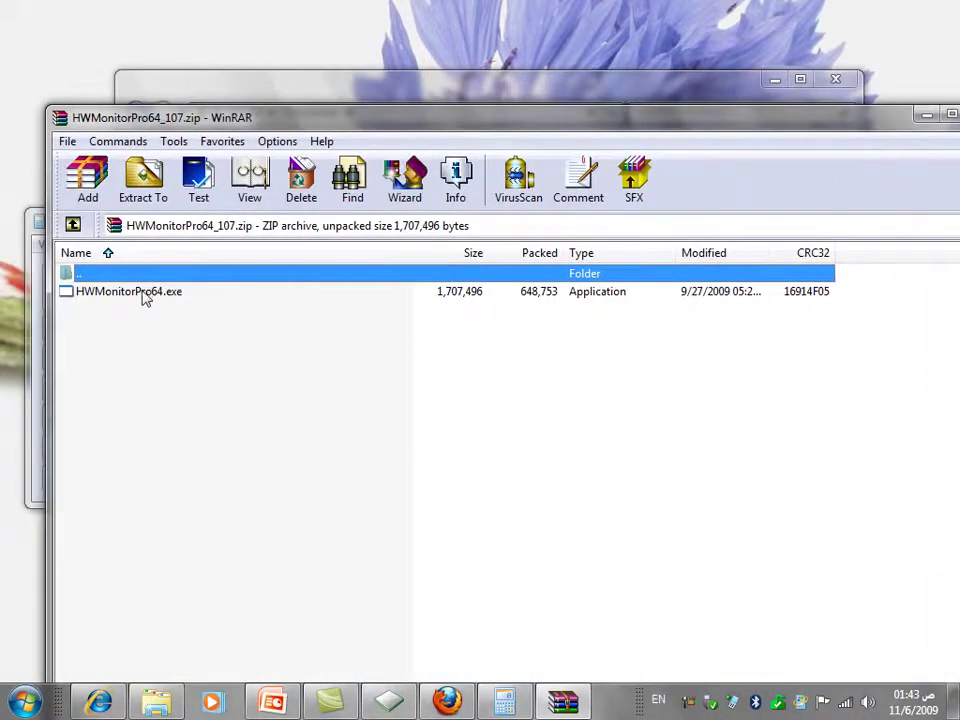
{"action": "double_click", "coordinate": [140, 292]}
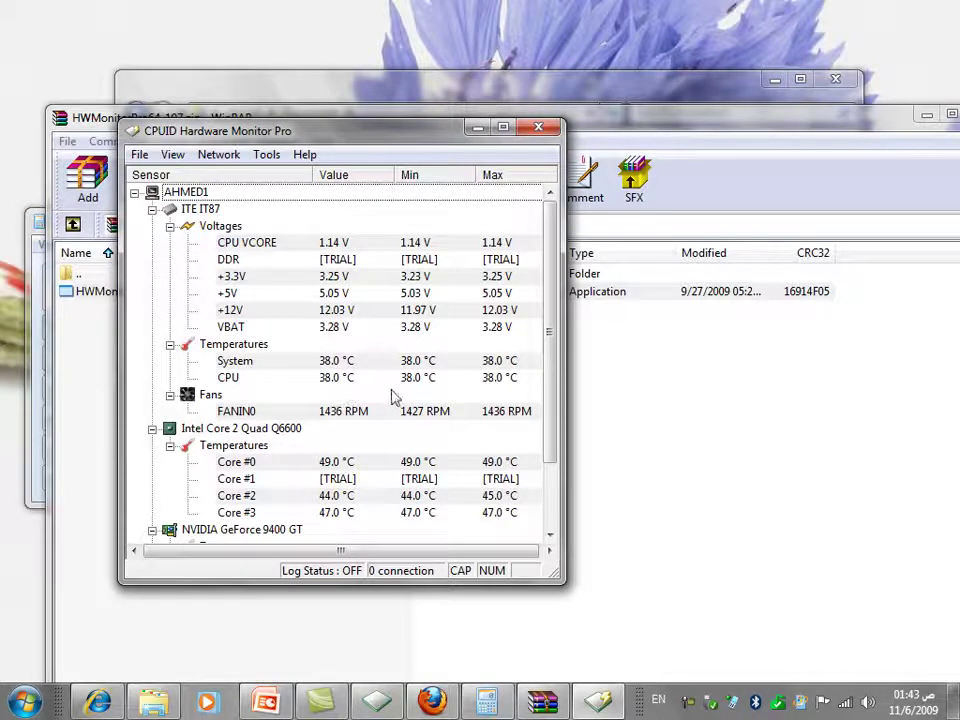
Close Hardware Monitor Pro, its WinRAR archive and the Downloads folder window
{"action": "left_click", "coordinate": [538, 128]}
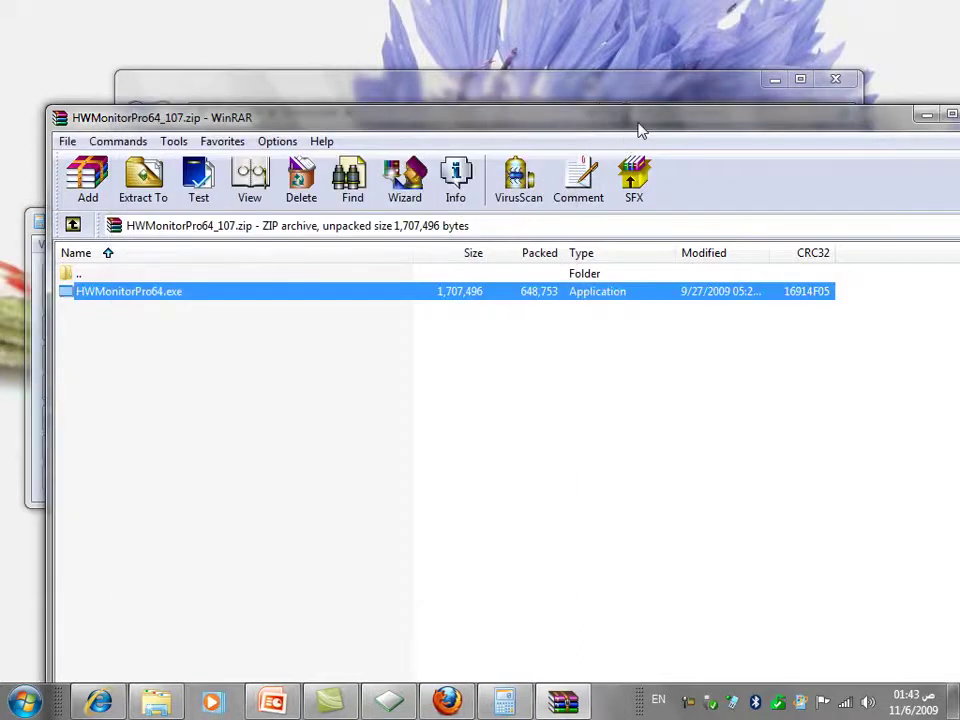
{"action": "left_click_drag", "start_coordinate": [636, 129], "coordinate": [480, 171]}
{"action": "left_click", "coordinate": [816, 175]}
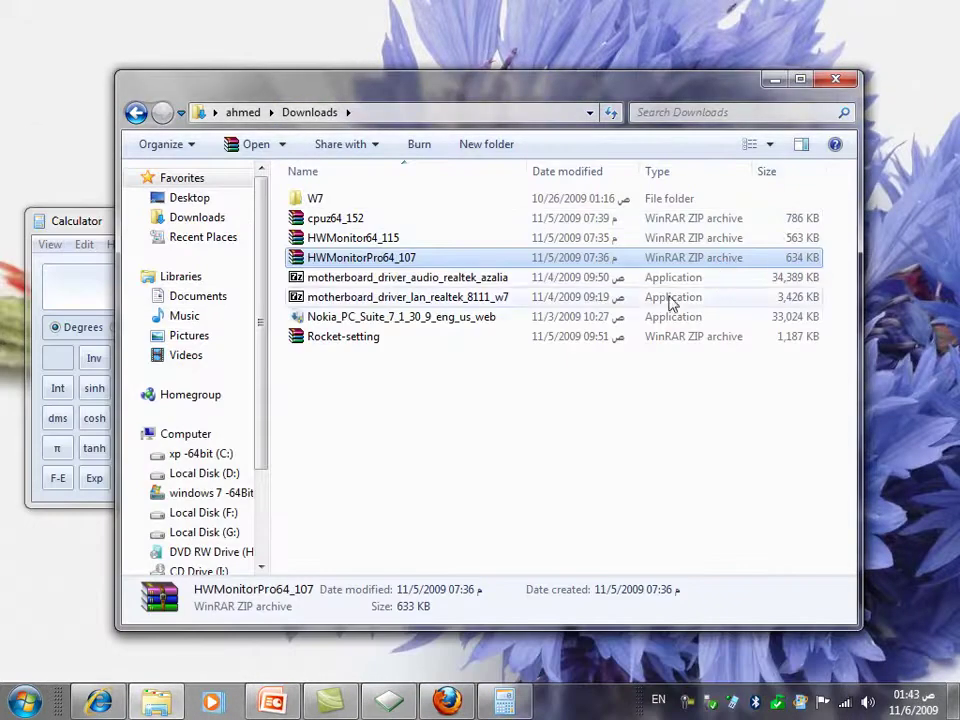
{"action": "left_click", "coordinate": [836, 80]}
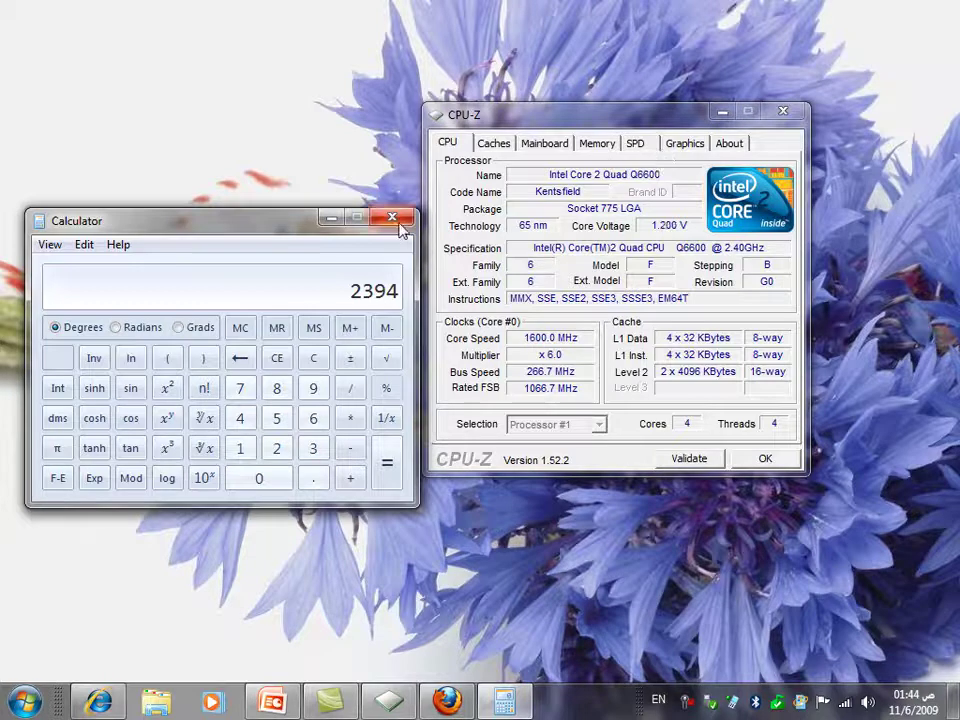
Close the Calculator and CPU-Z
{"action": "left_click", "coordinate": [399, 228]}
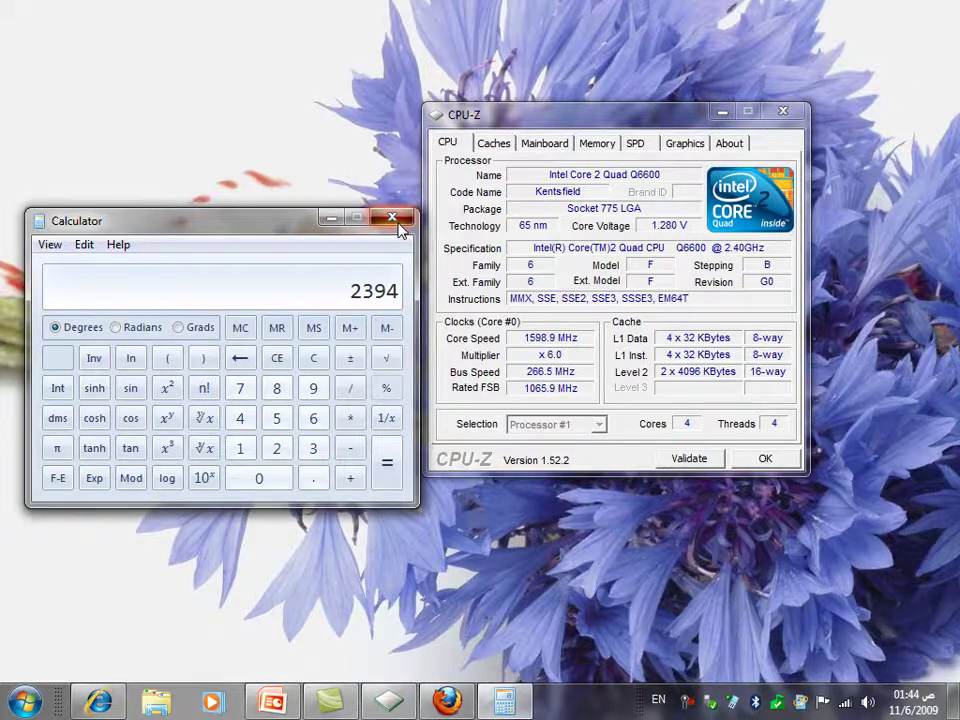
{"action": "left_click_drag", "start_coordinate": [465, 114], "coordinate": [355, 142]}
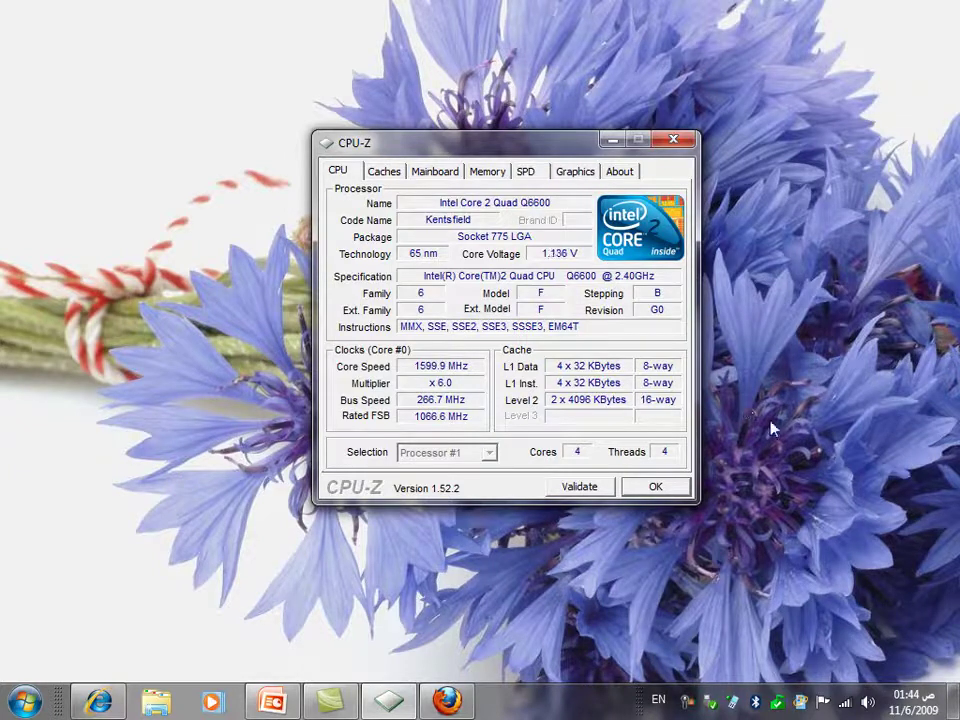
{"action": "left_click", "coordinate": [666, 491]}
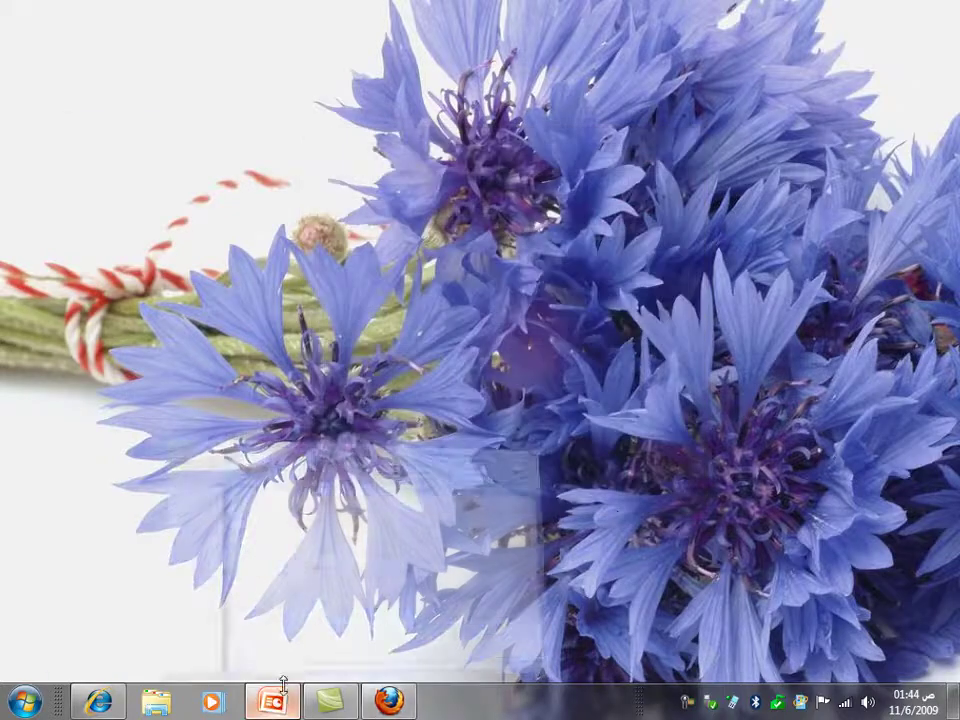
Switch to the lesson 5 presentation in PowerPoint and advance to the Clock multiplying slide
{"action": "left_click", "coordinate": [265, 703]}
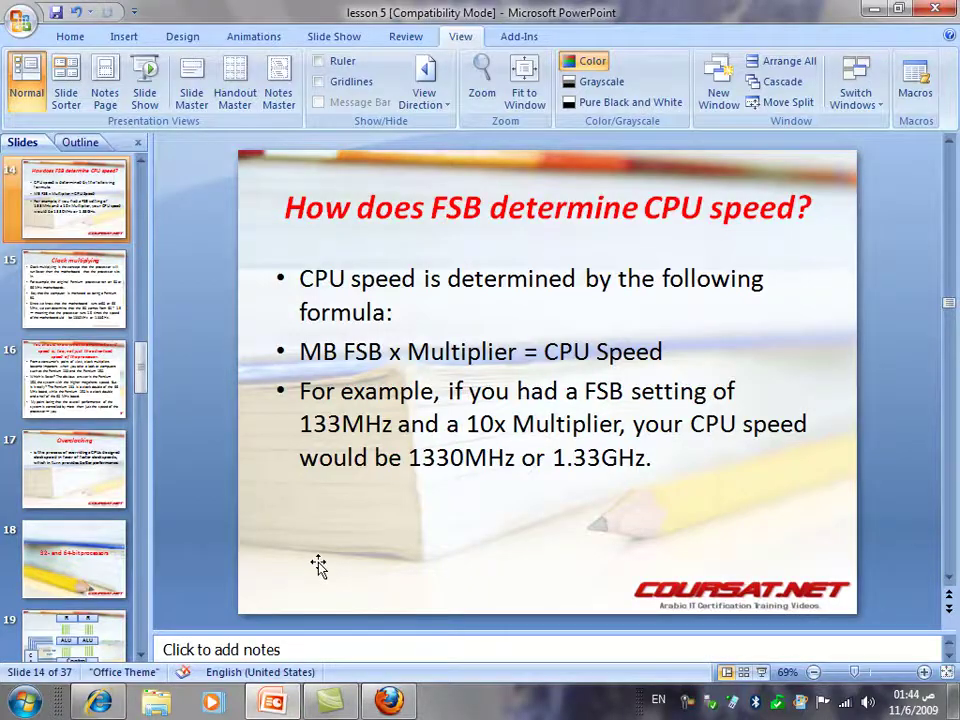
{"action": "scroll", "coordinate": [318, 566], "scroll_direction": "down", "scroll_amount": 1}
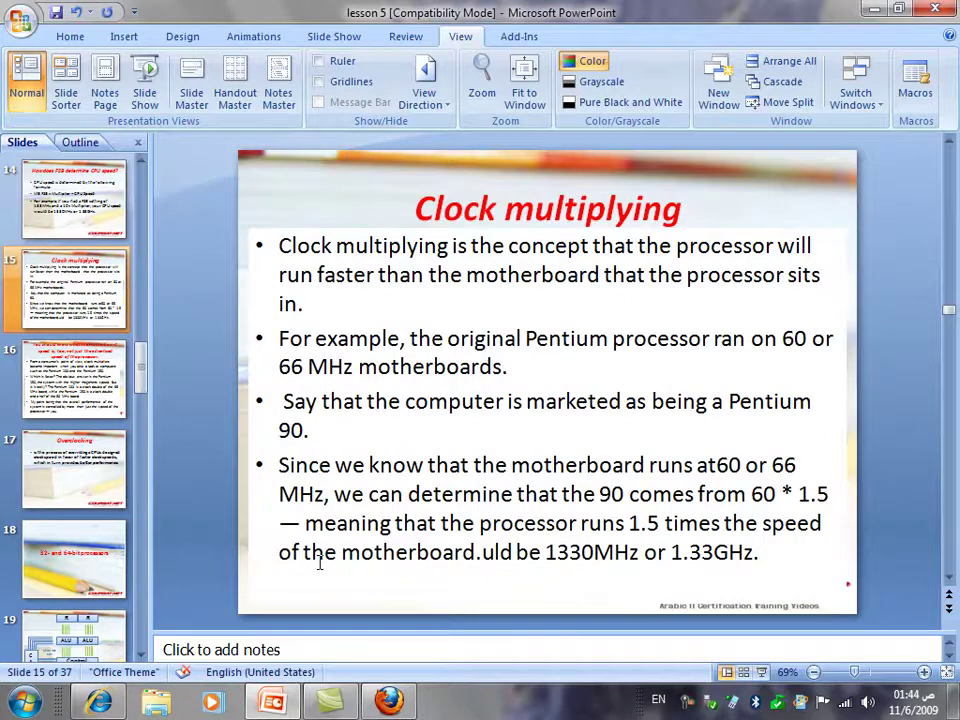